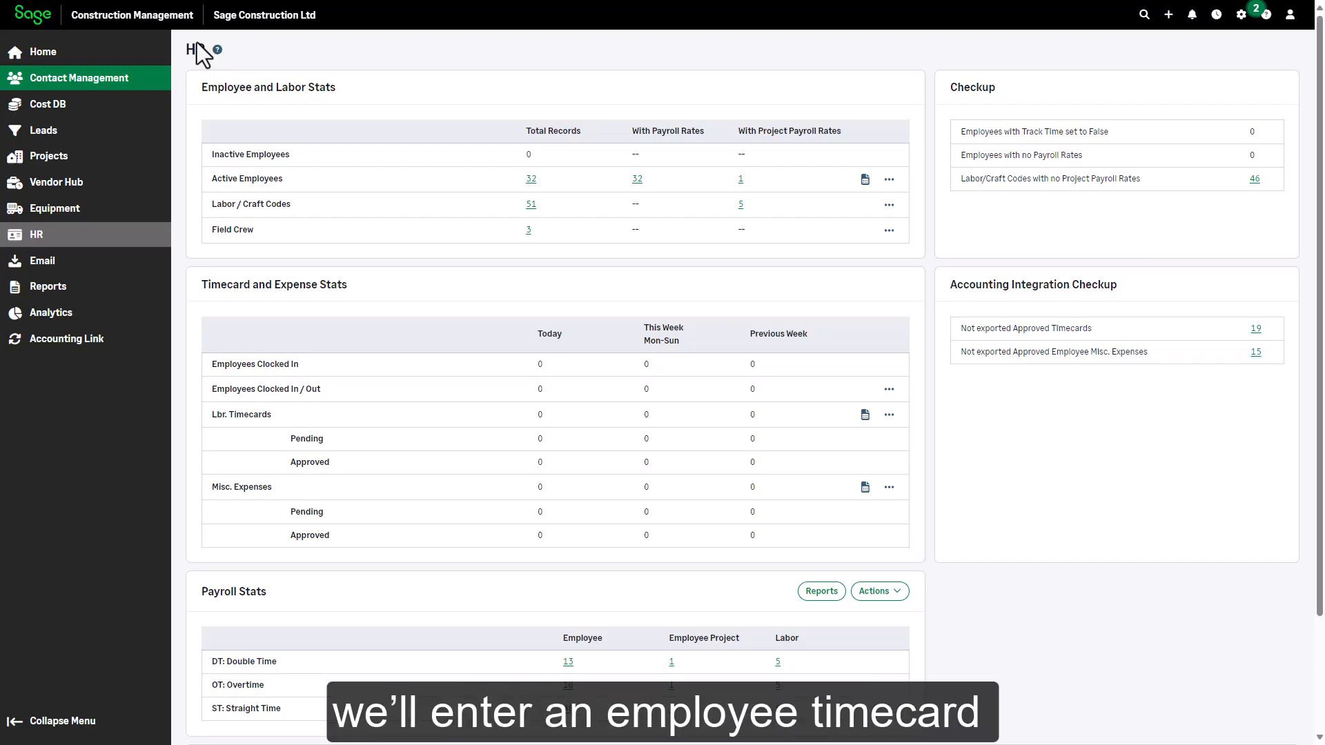
- Open the Time and Expenses overview of the active project 24-050 Mountain Park Plaza
left_click(51, 163)
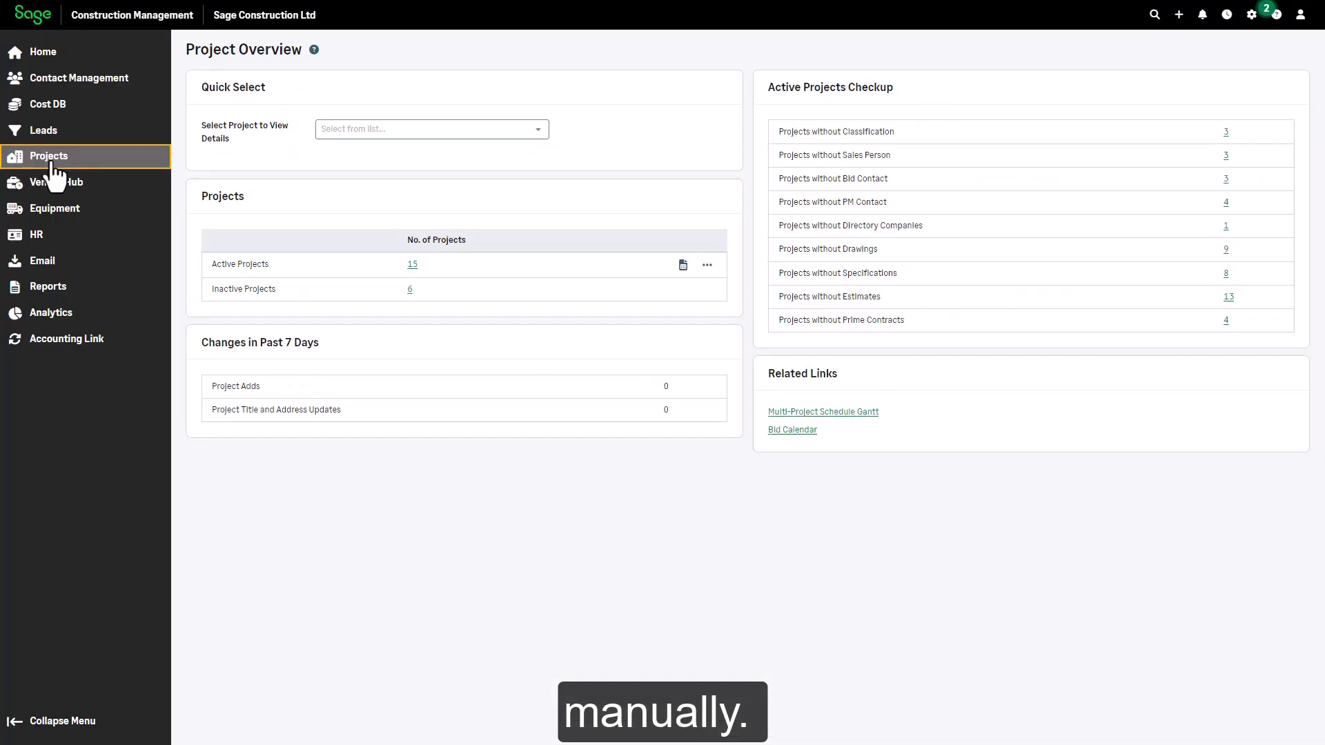
left_click(412, 266)
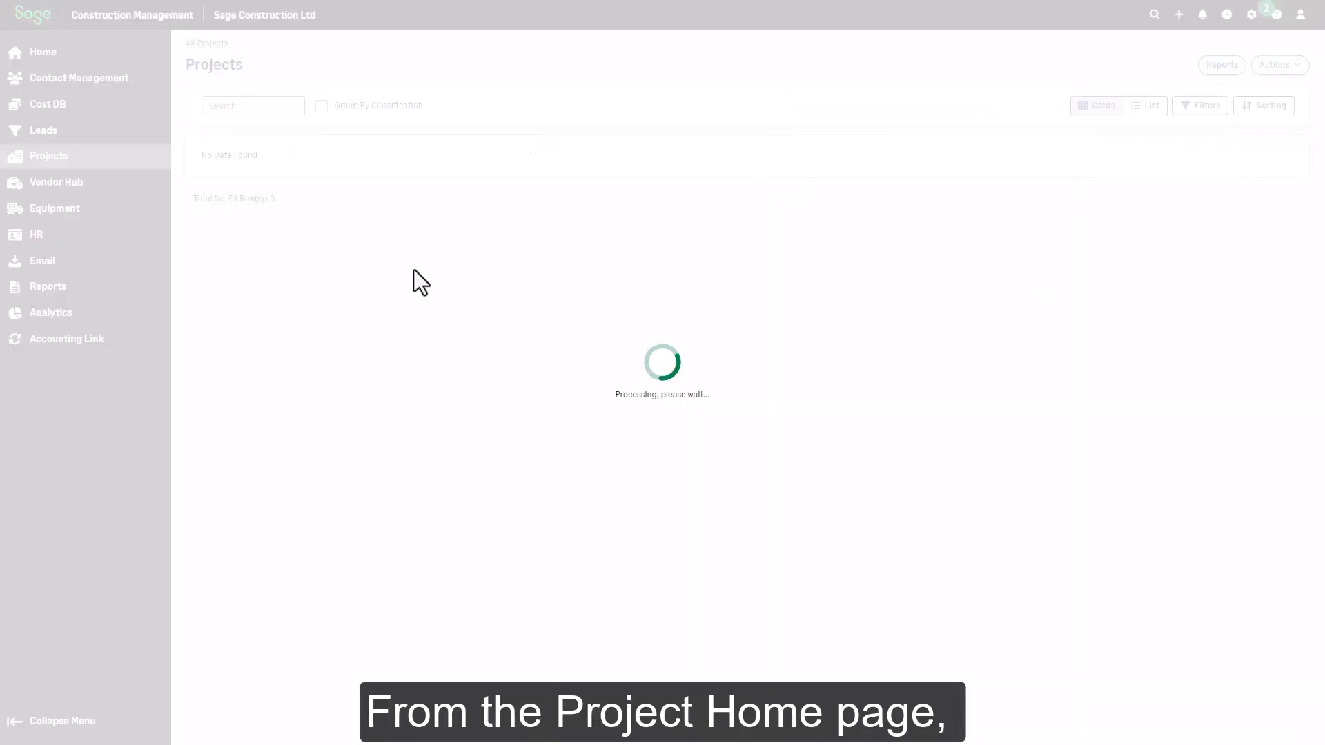
left_click(378, 593)
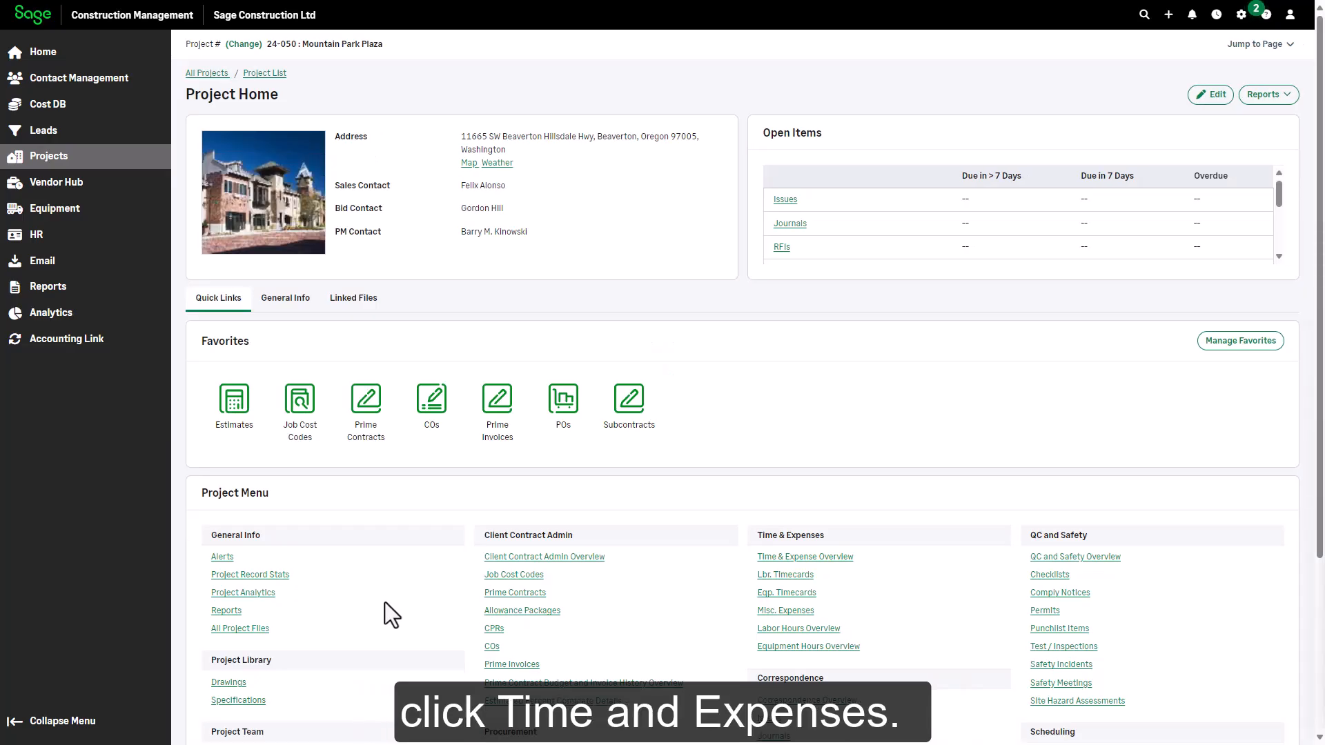
left_click(836, 557)
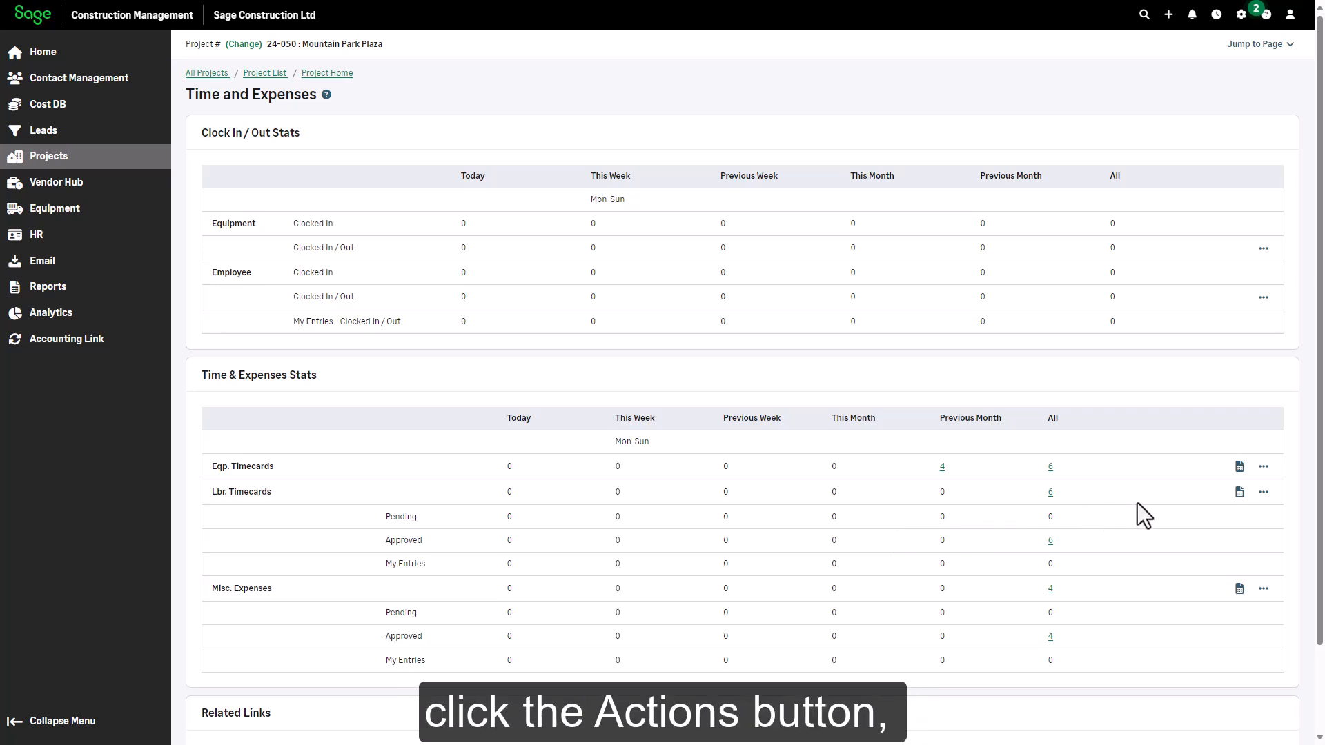
- Start a single employee labor timecard for the project and select the employee it applies to
left_click(1264, 492)
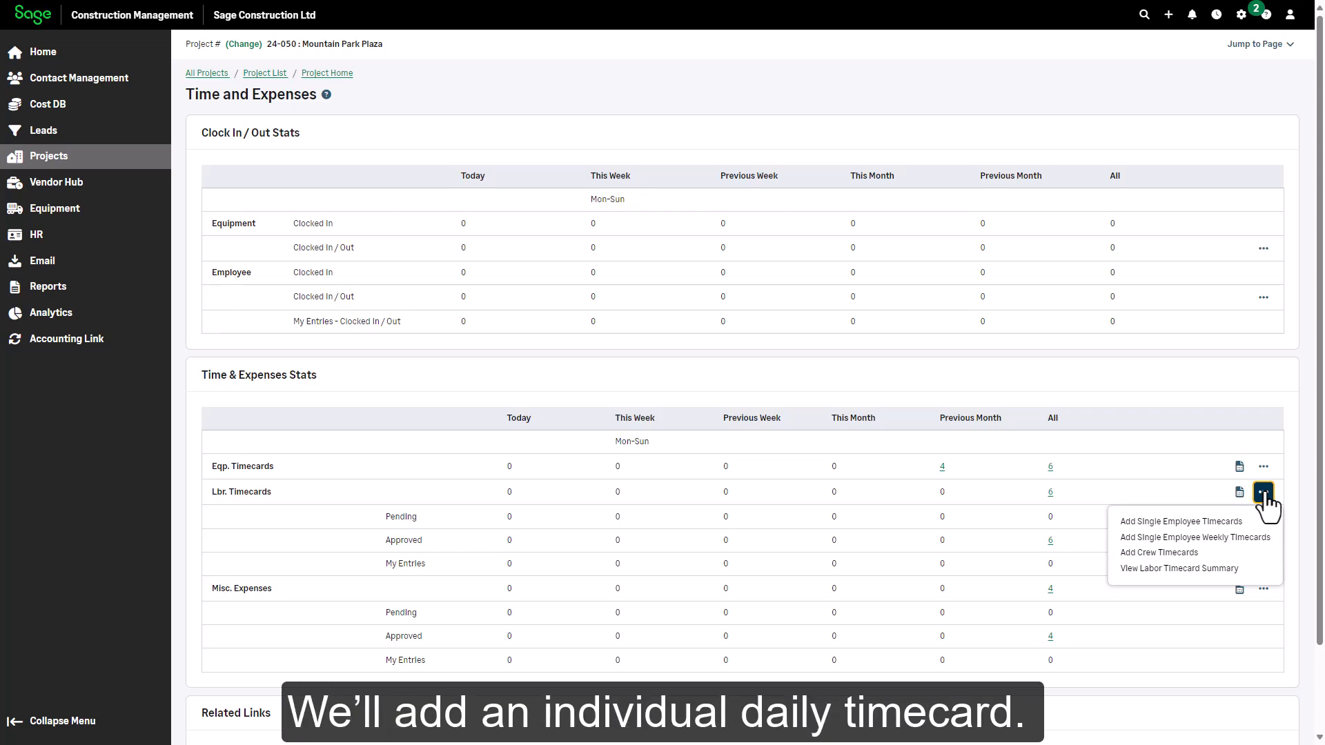
left_click(1234, 522)
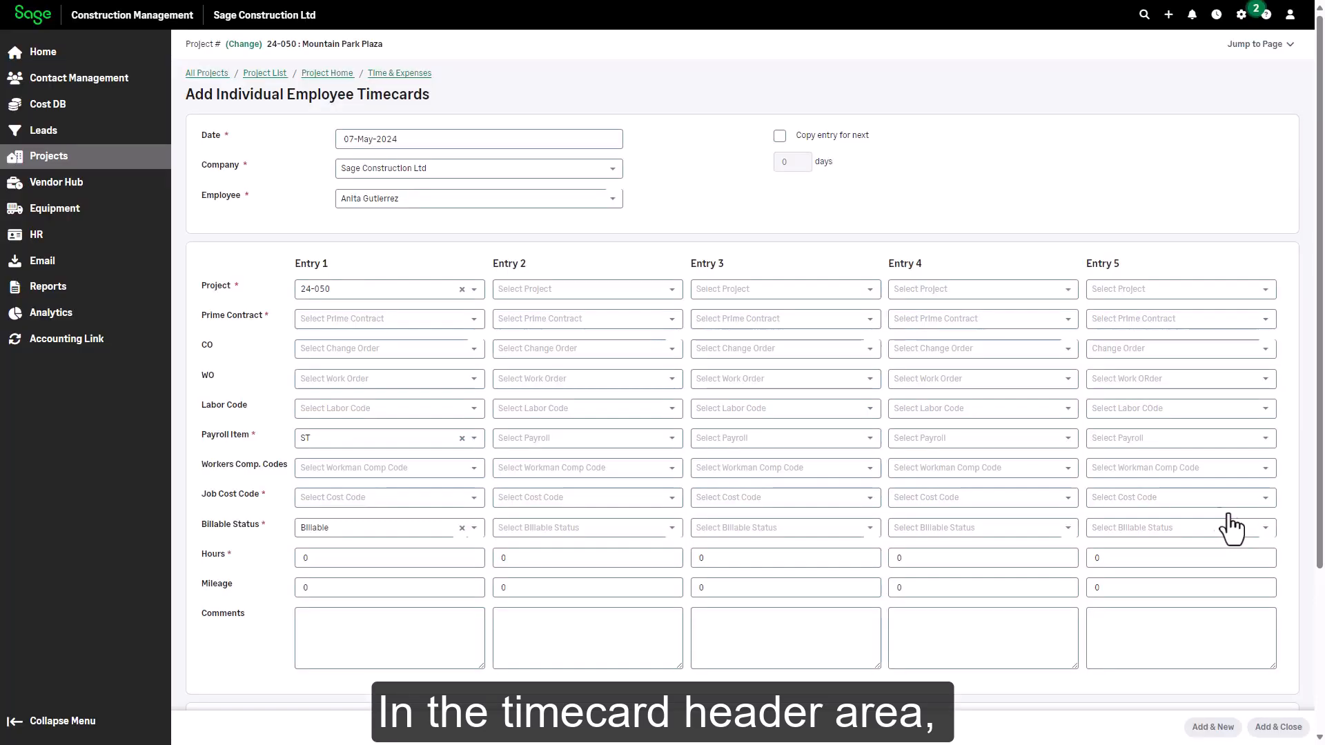
left_click(617, 201)
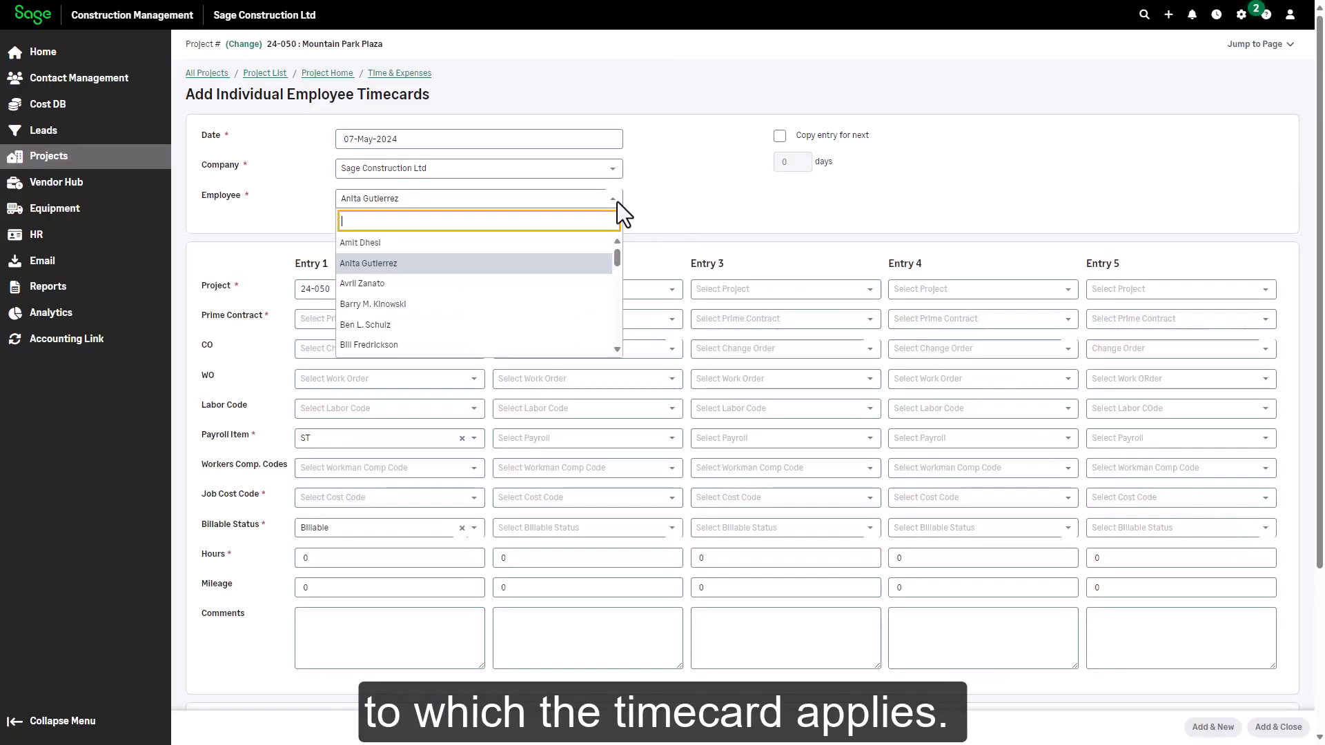
type("Juan")
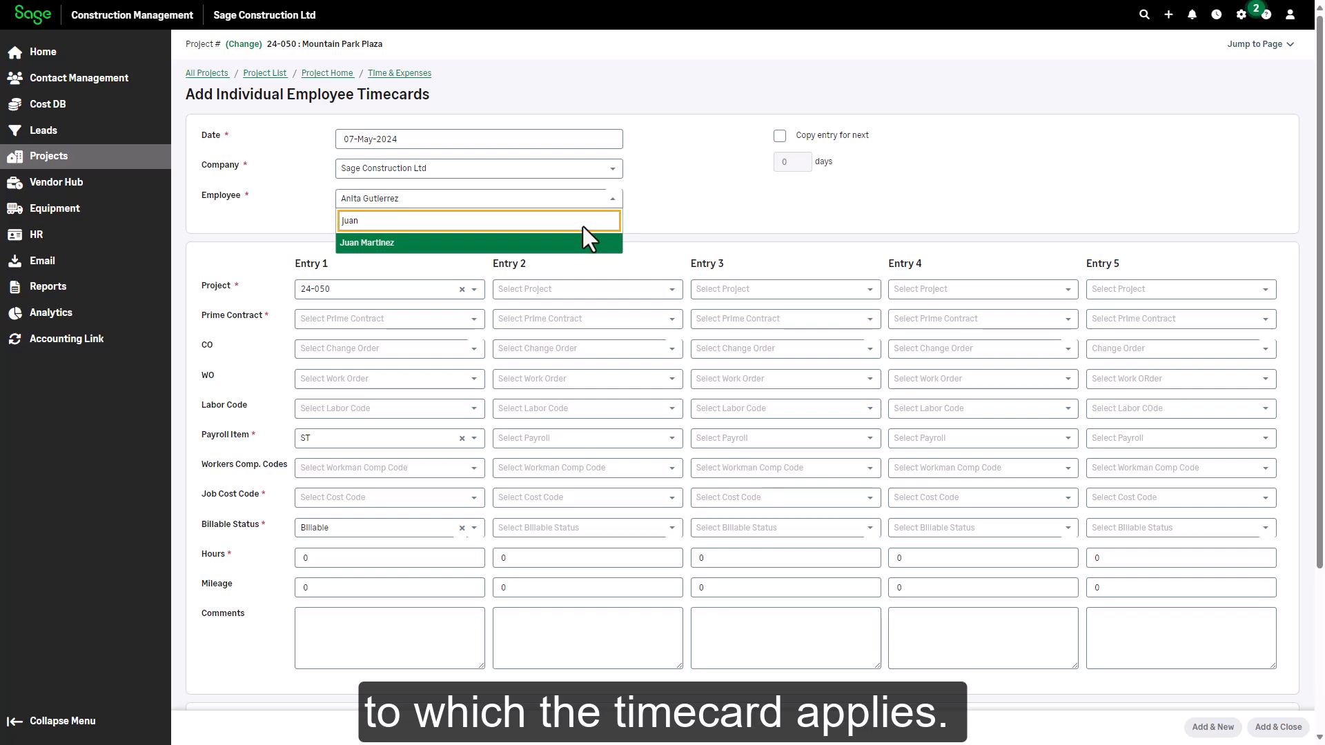
left_click(524, 250)
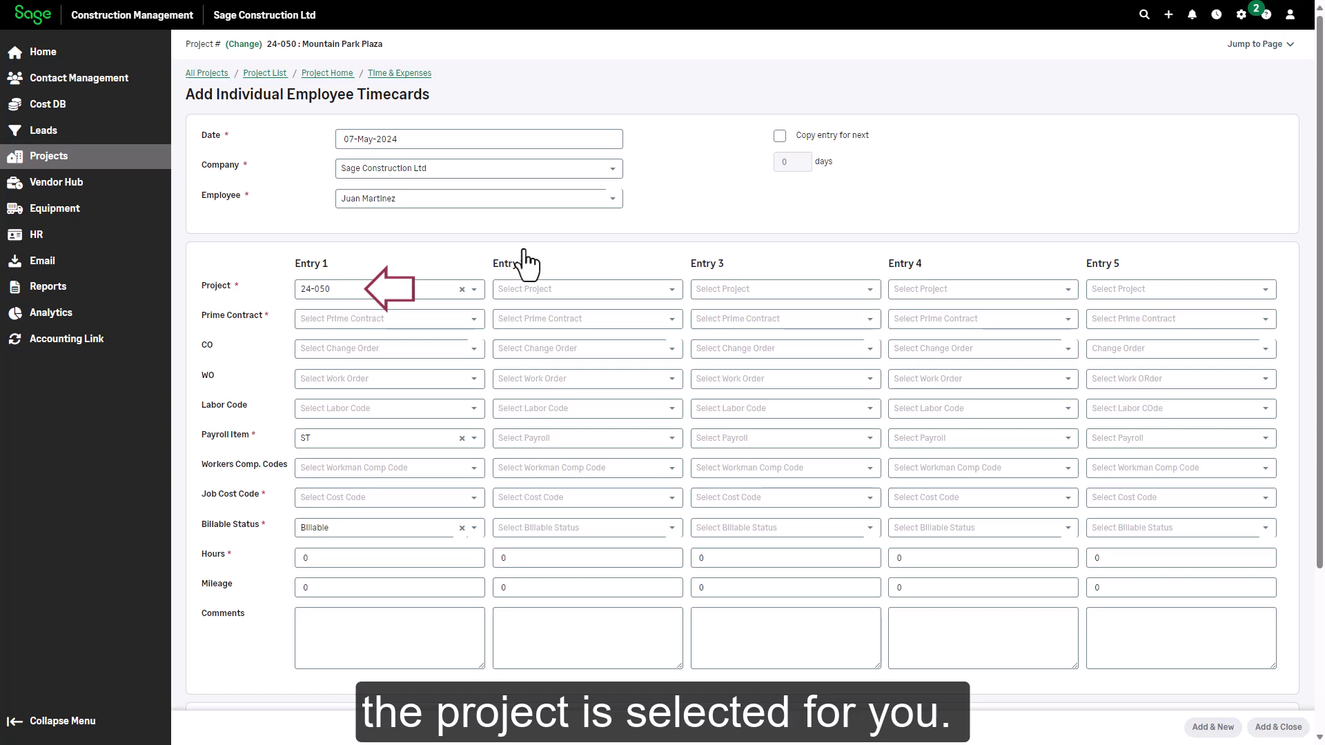
- For Entry 1, select prime contract 001 and the labor code BRIC (Bricklayers)
left_click(380, 321)
key("Return")
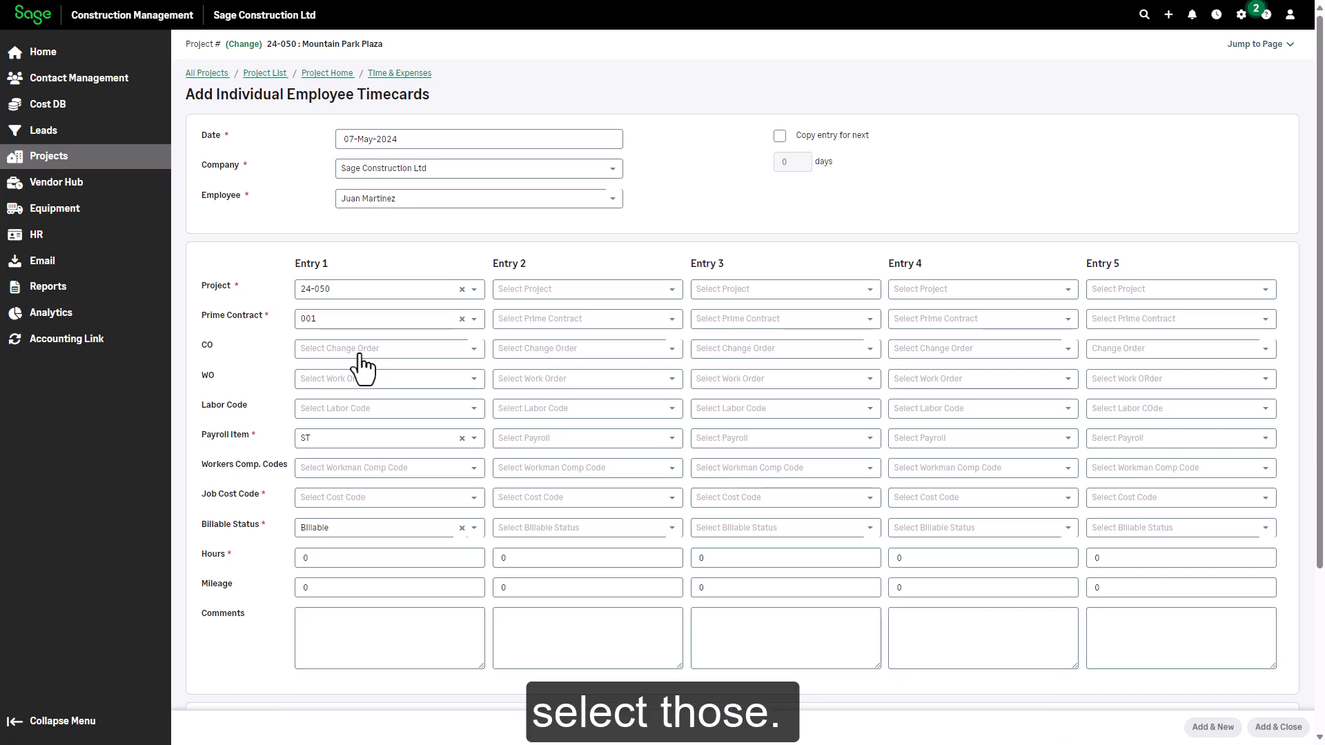
left_click(353, 413)
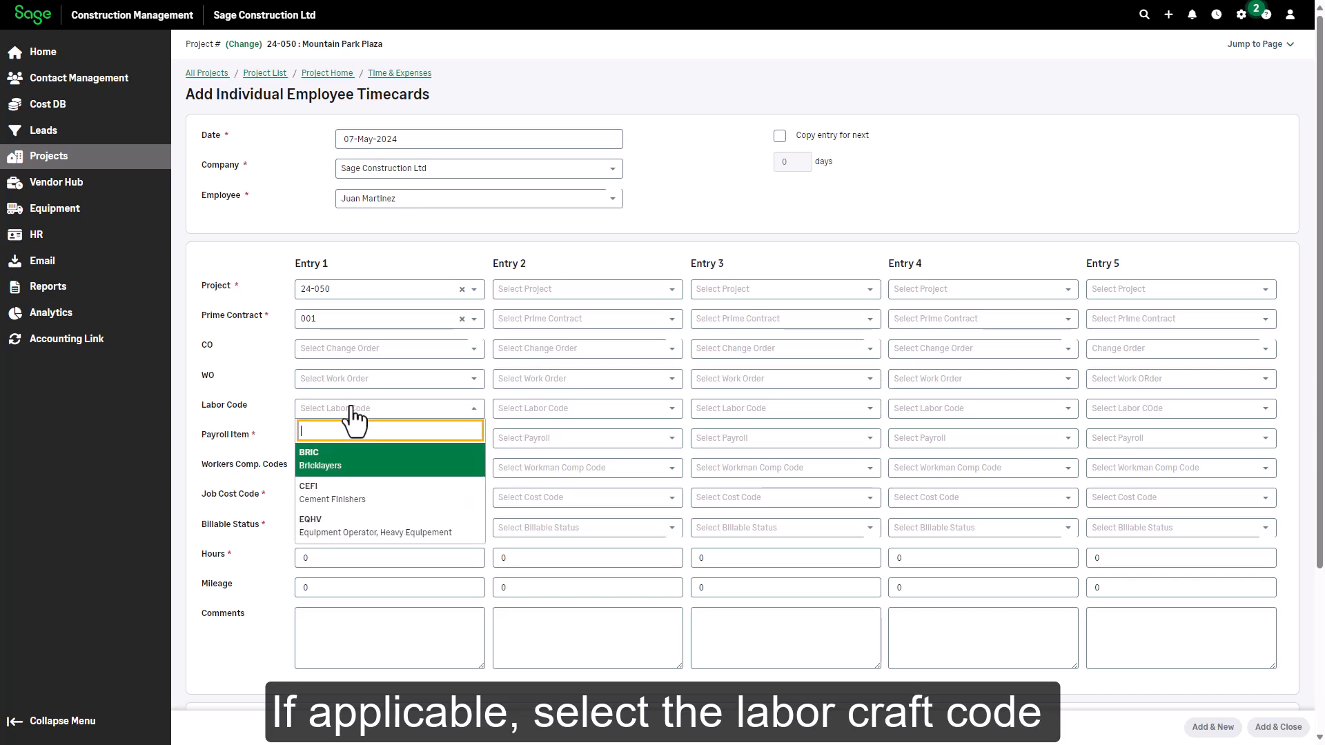
left_click(349, 471)
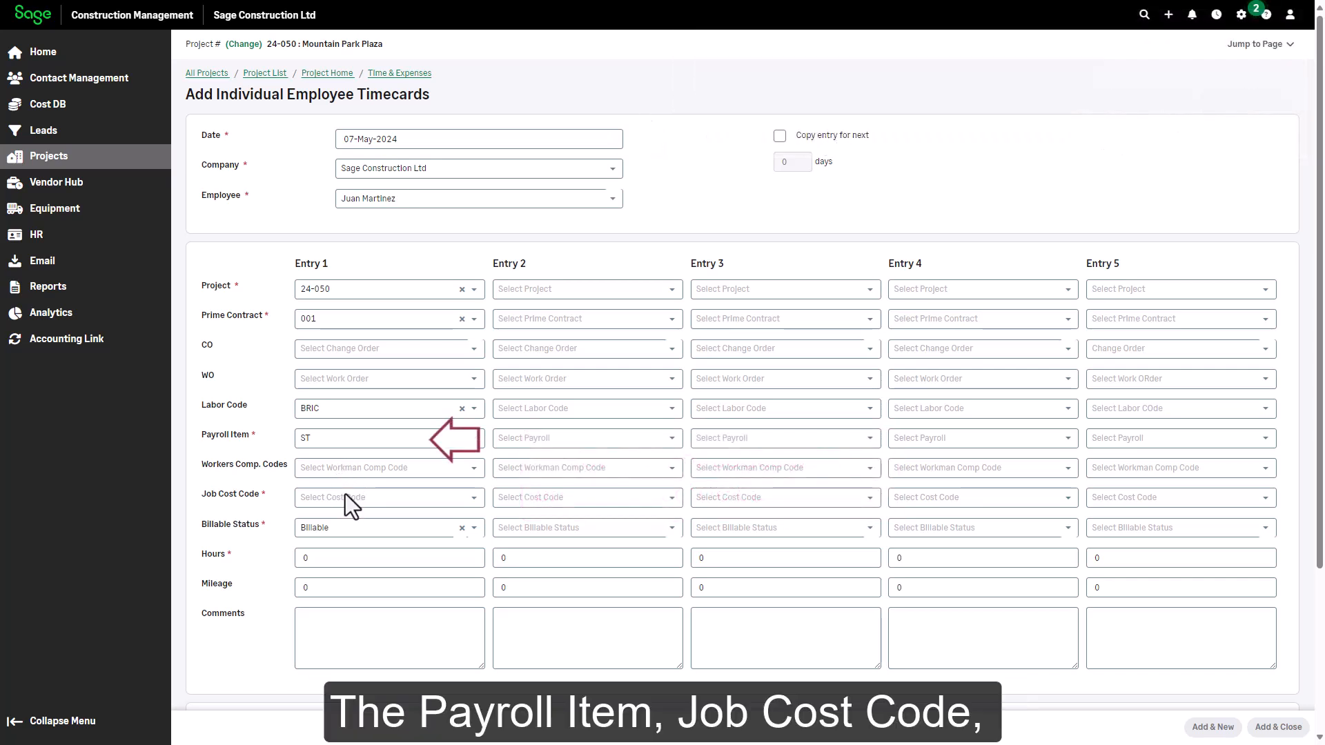
- Assign job cost code 04 43 00 to Entry 1 and set its hours to 4
left_click(345, 496)
type("04")
left_click(358, 545)
left_click(358, 557)
type("4")
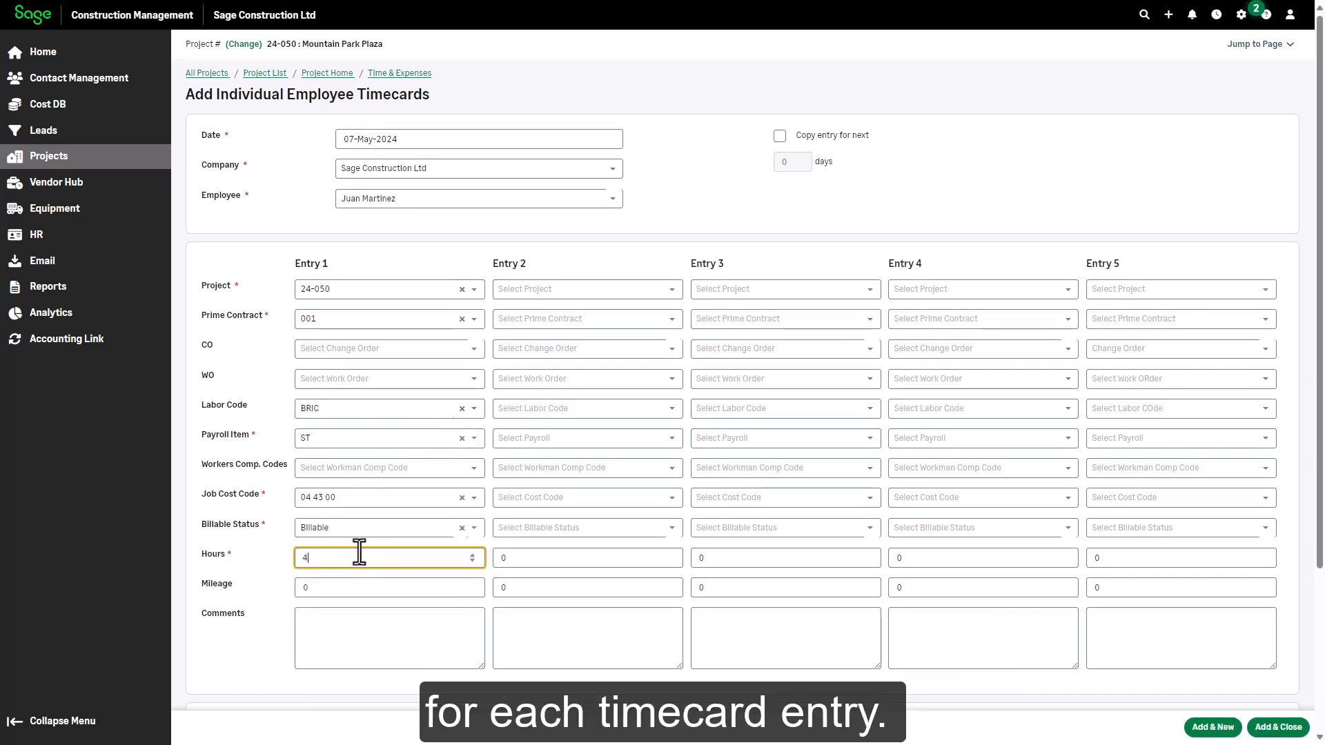
key("Tab")
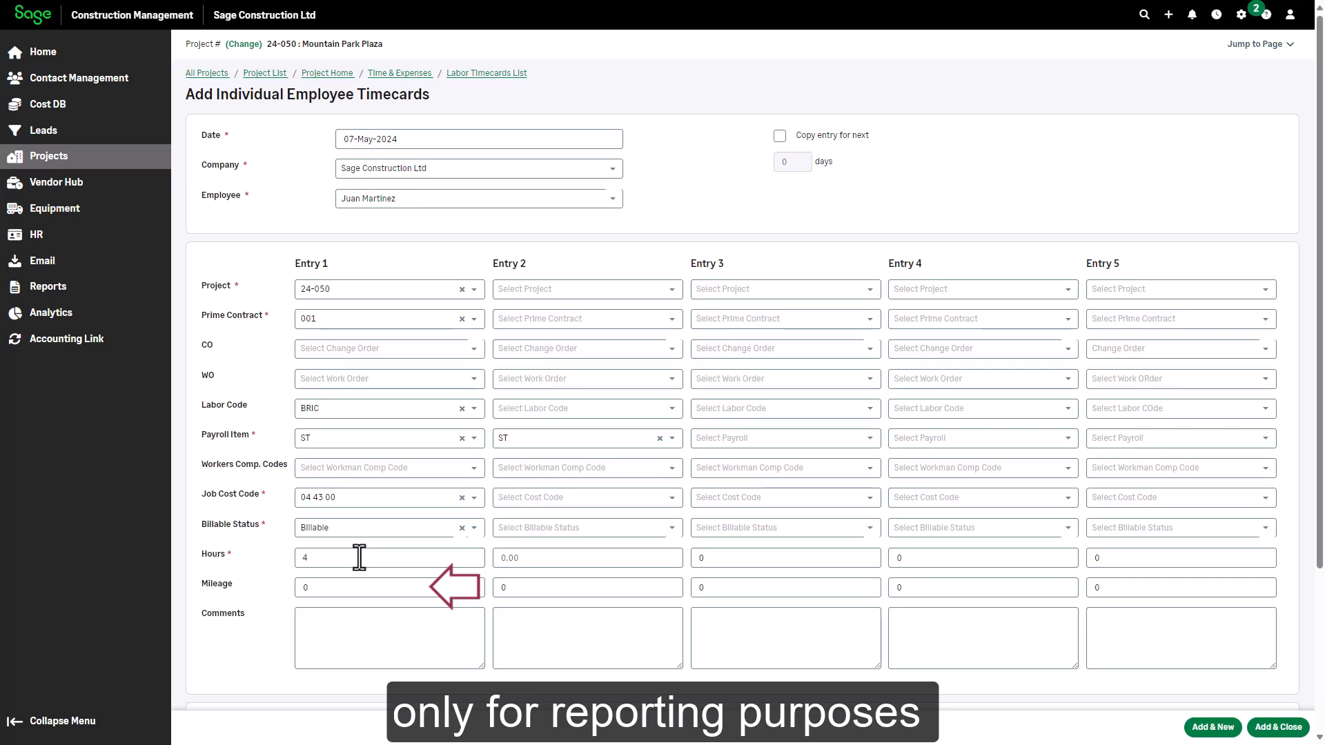
key("Tab")
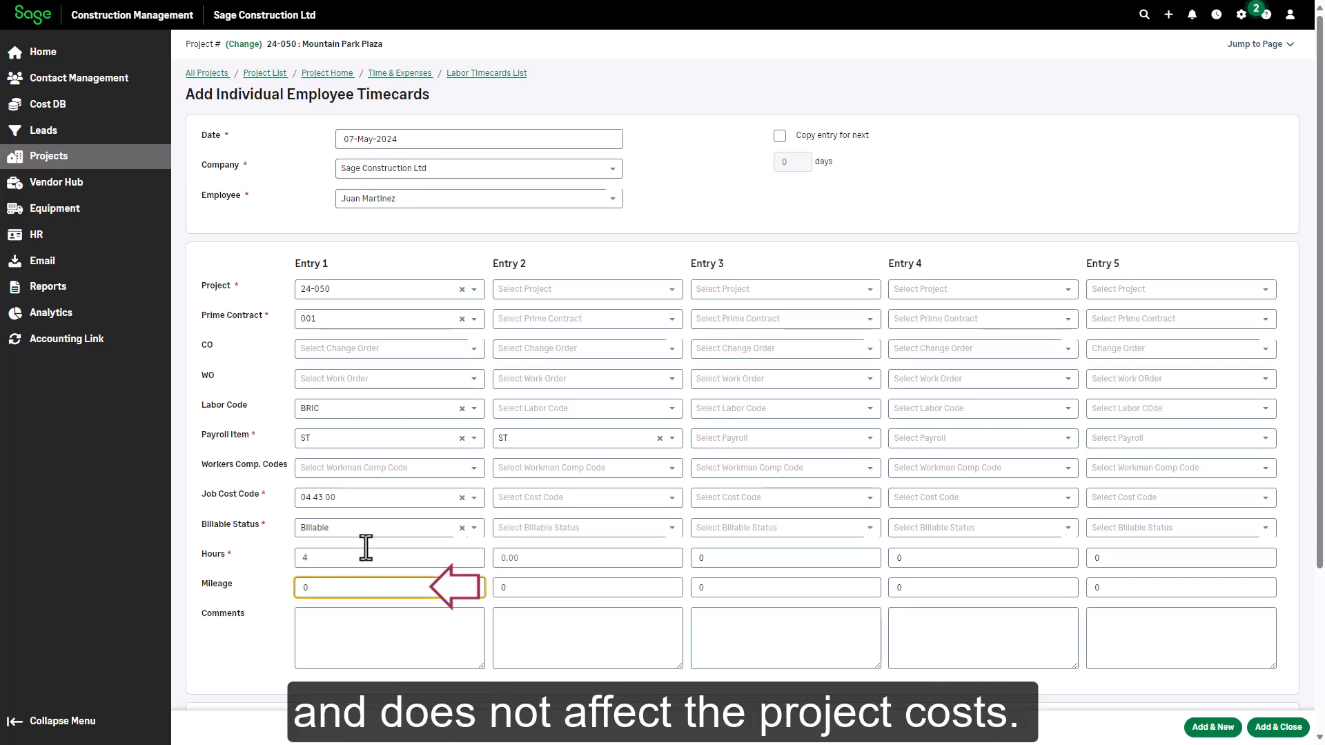
- Assign Entry 2 to project 24-050 and prime contract 001
left_click(672, 290)
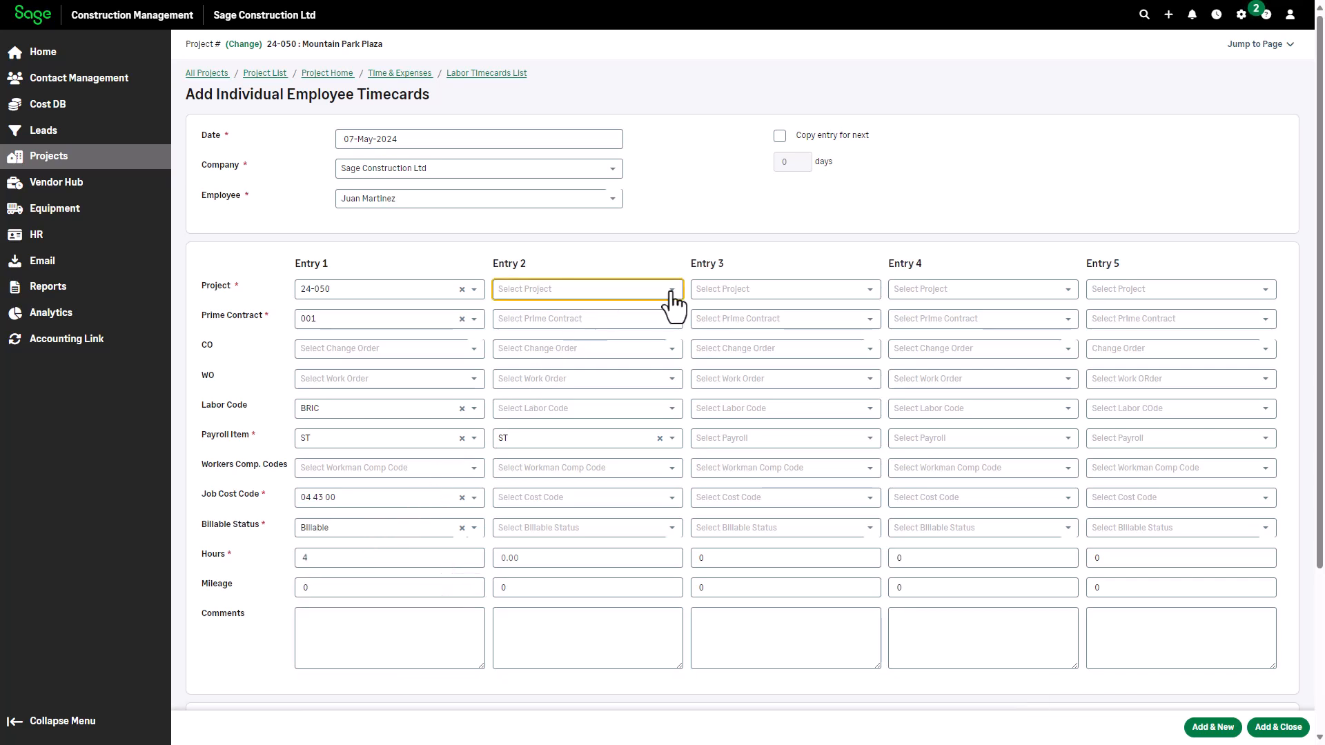
left_click(621, 404)
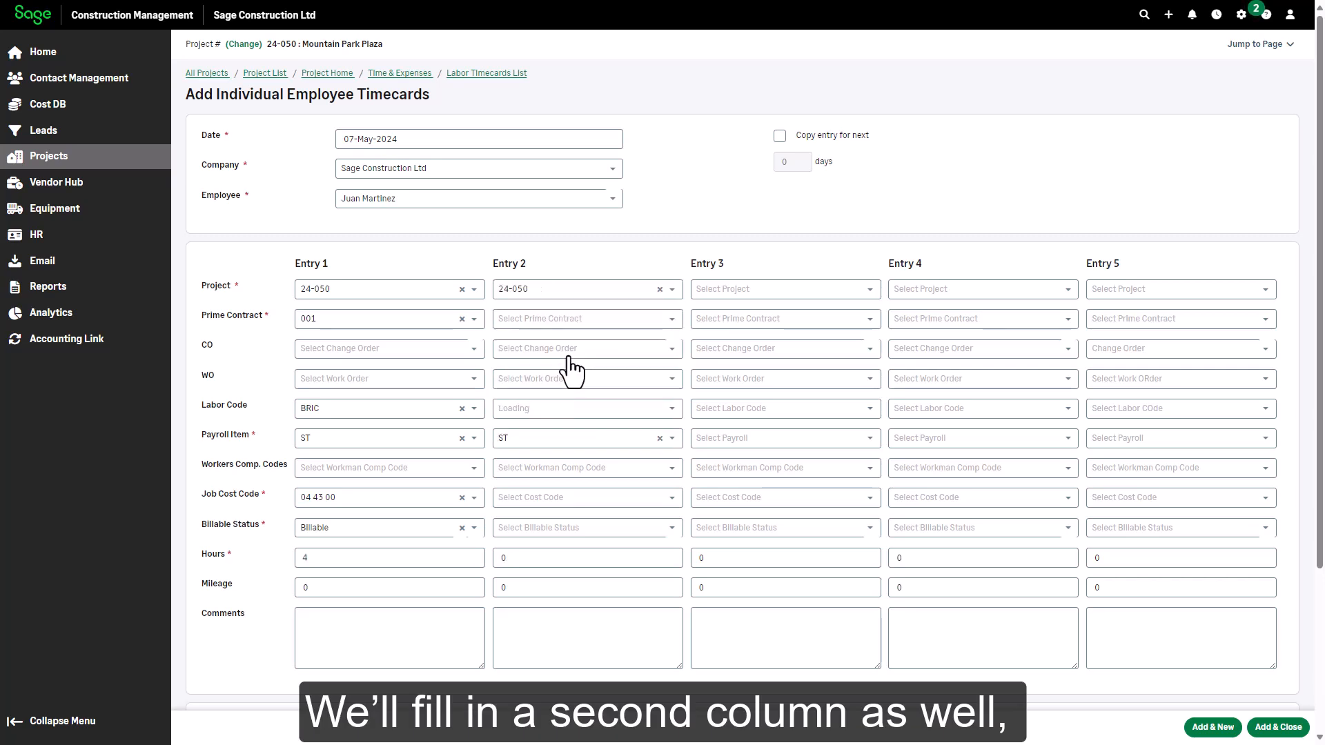
left_click(562, 320)
left_click(552, 378)
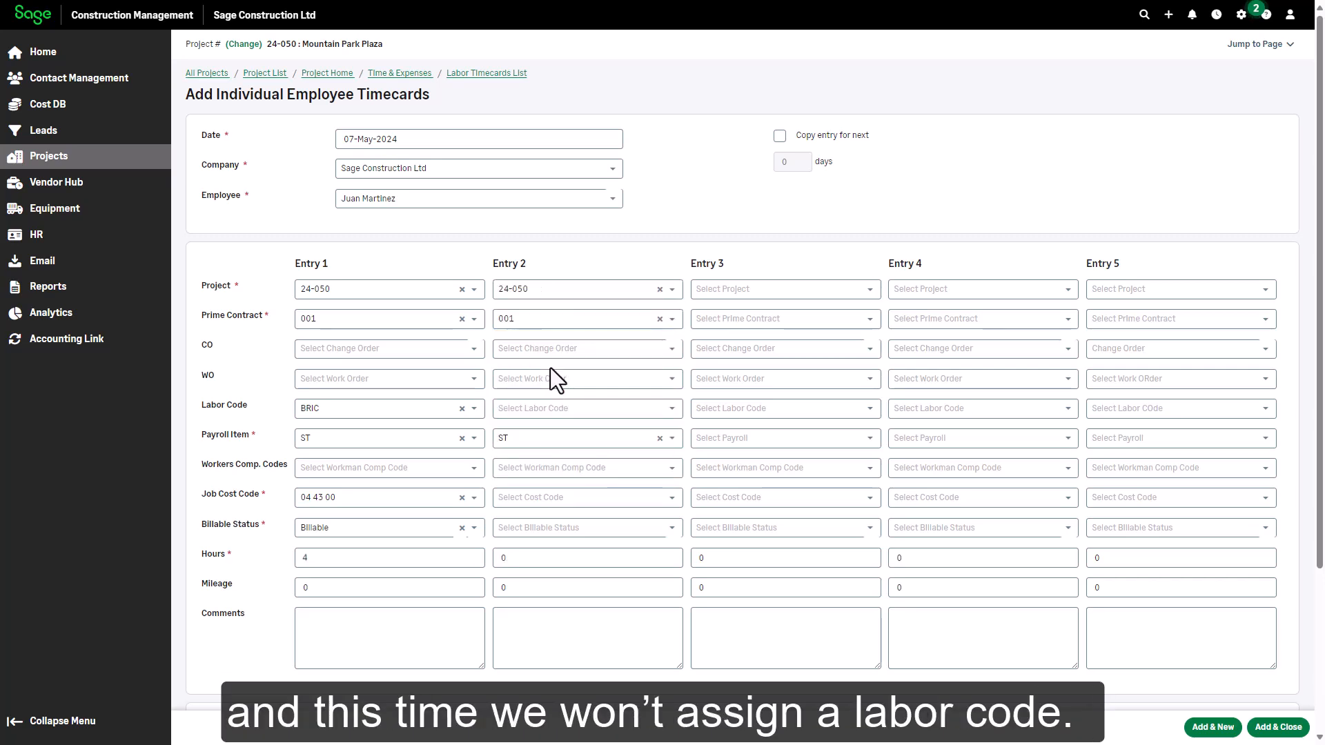
- Complete Entry 2 with job cost code 03 35 00, Billable status and 4 hours, and add the timecards
left_click(545, 496)
left_click(532, 583)
left_click(538, 531)
left_click(528, 572)
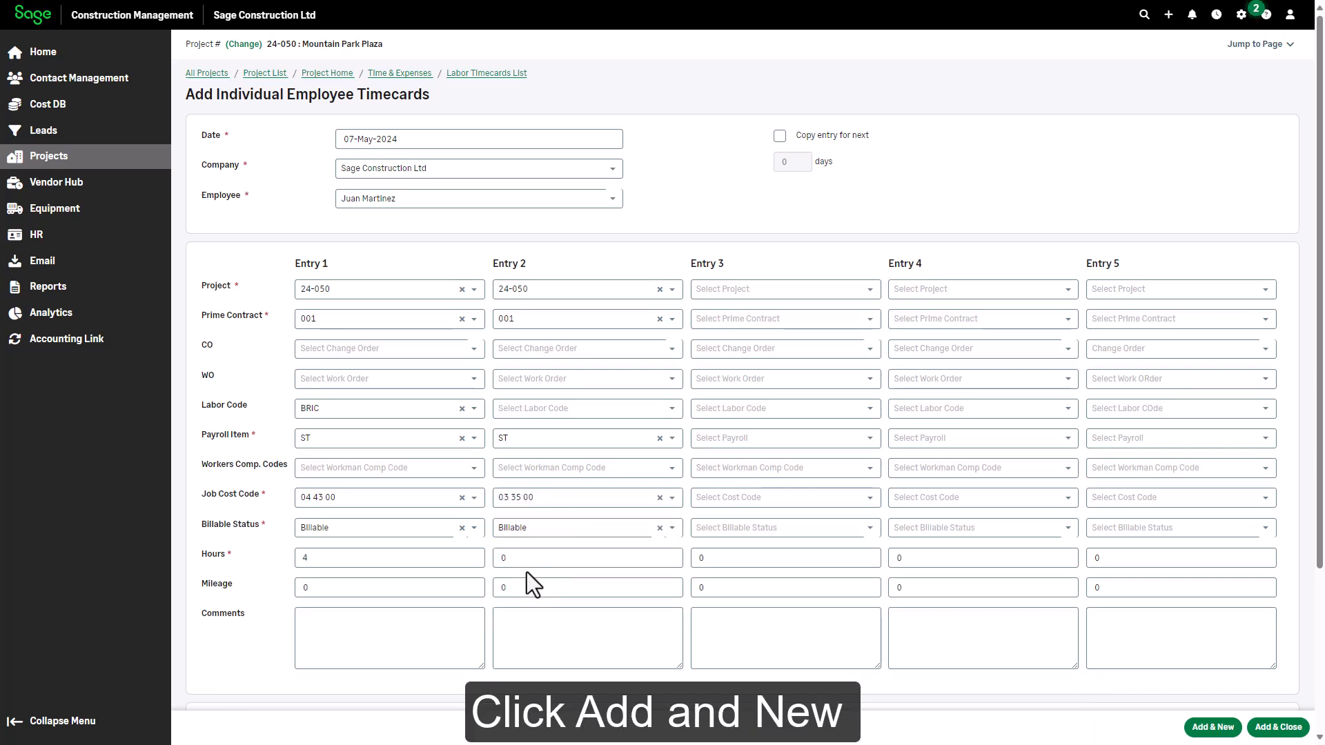
left_click(520, 559)
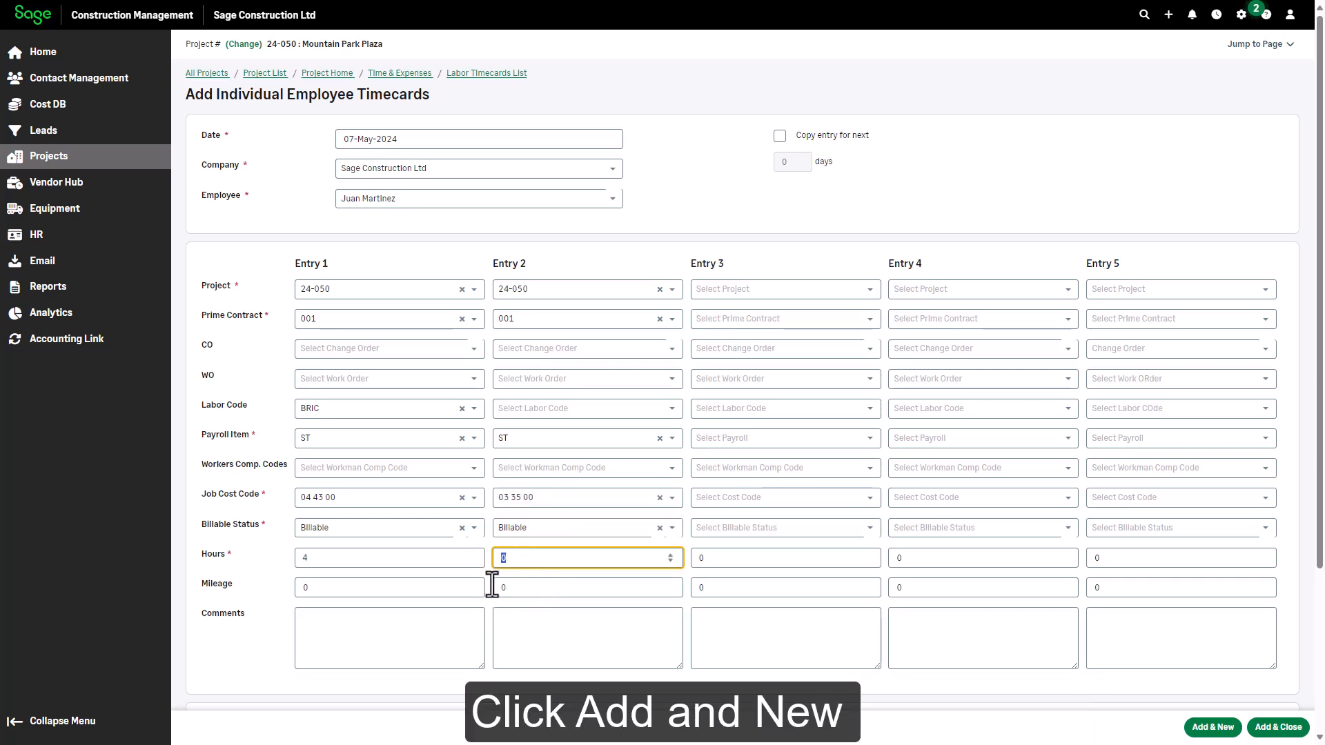
type("4")
key("Tab")
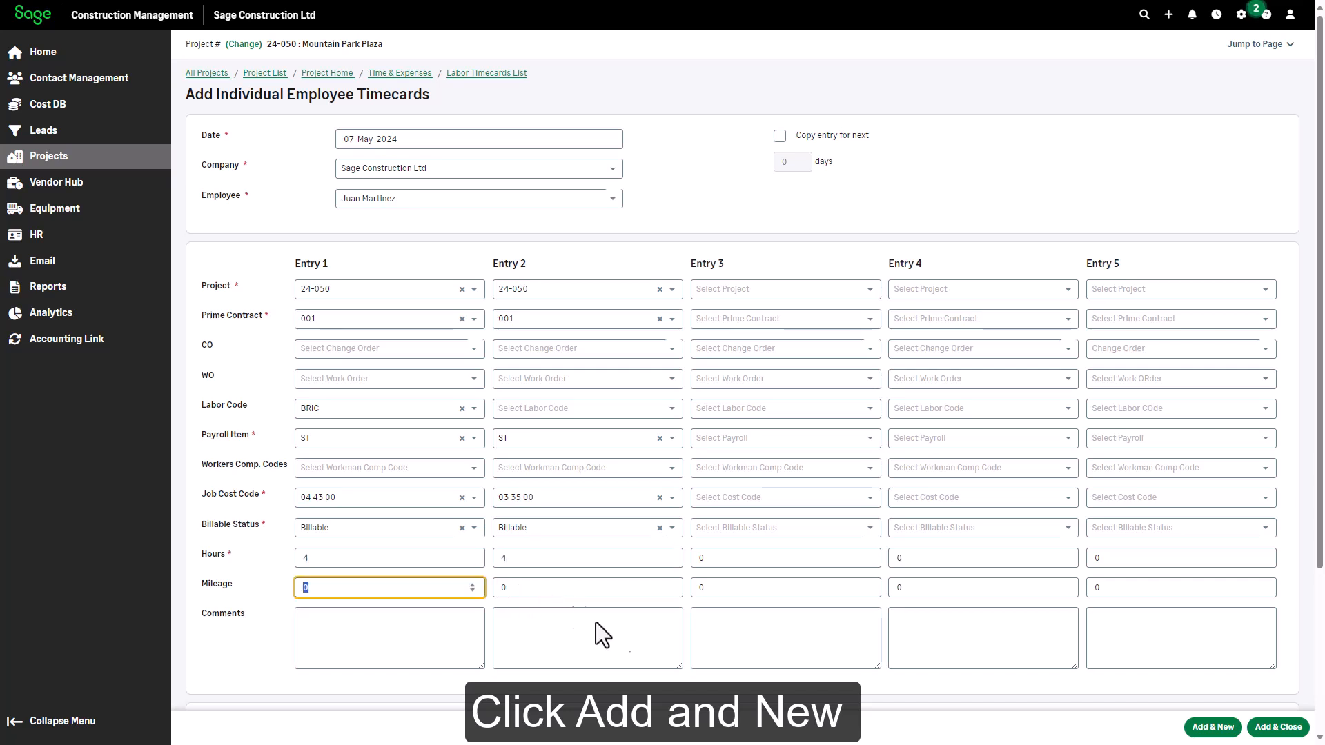
left_click(1272, 730)
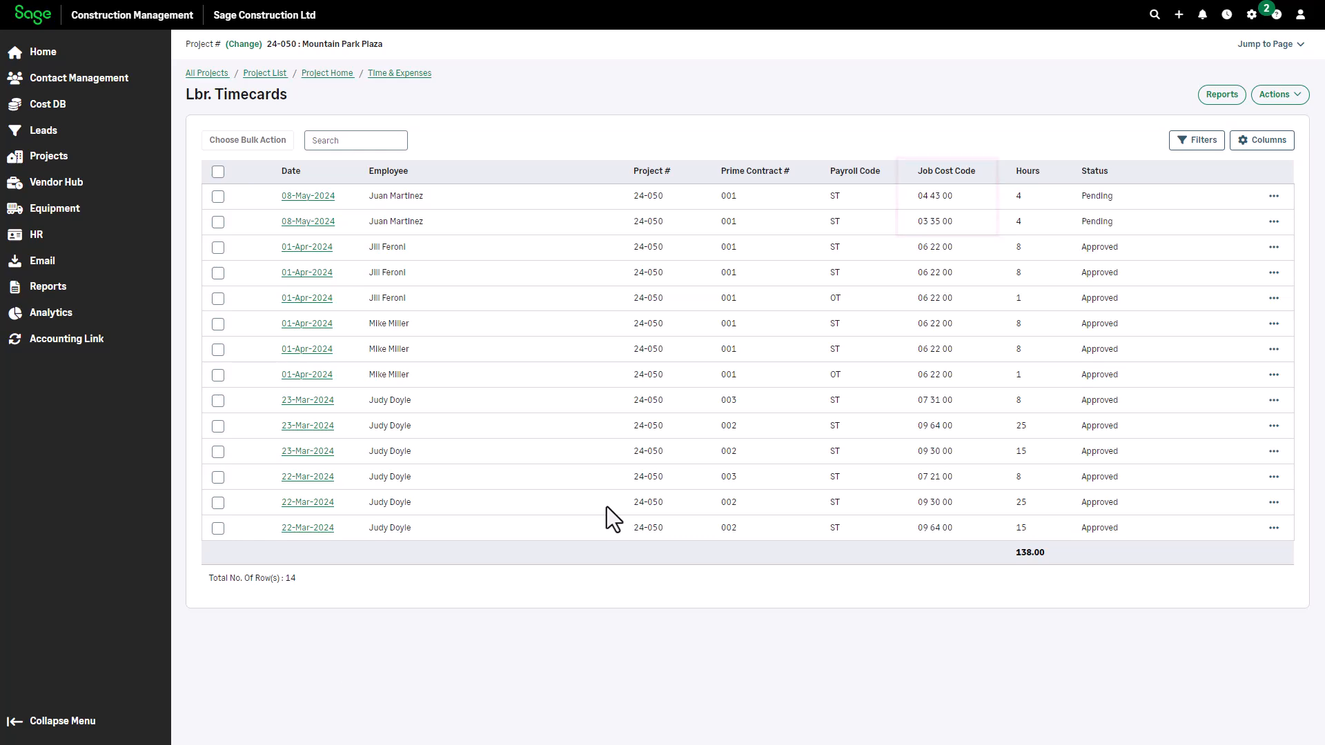
- Compare the cost and bill rates in the details of the two new pending timecards, one with and one without a labor code
left_click(324, 200)
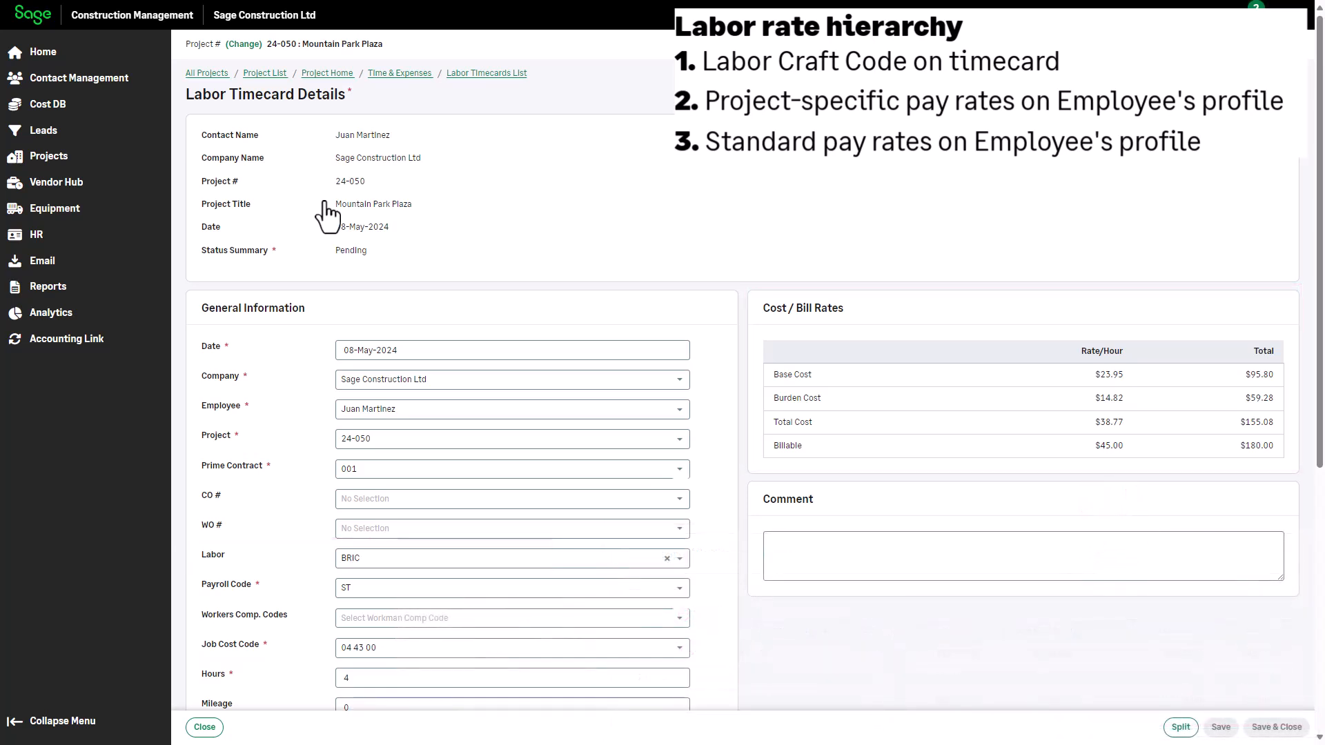
left_click(483, 73)
left_click(317, 238)
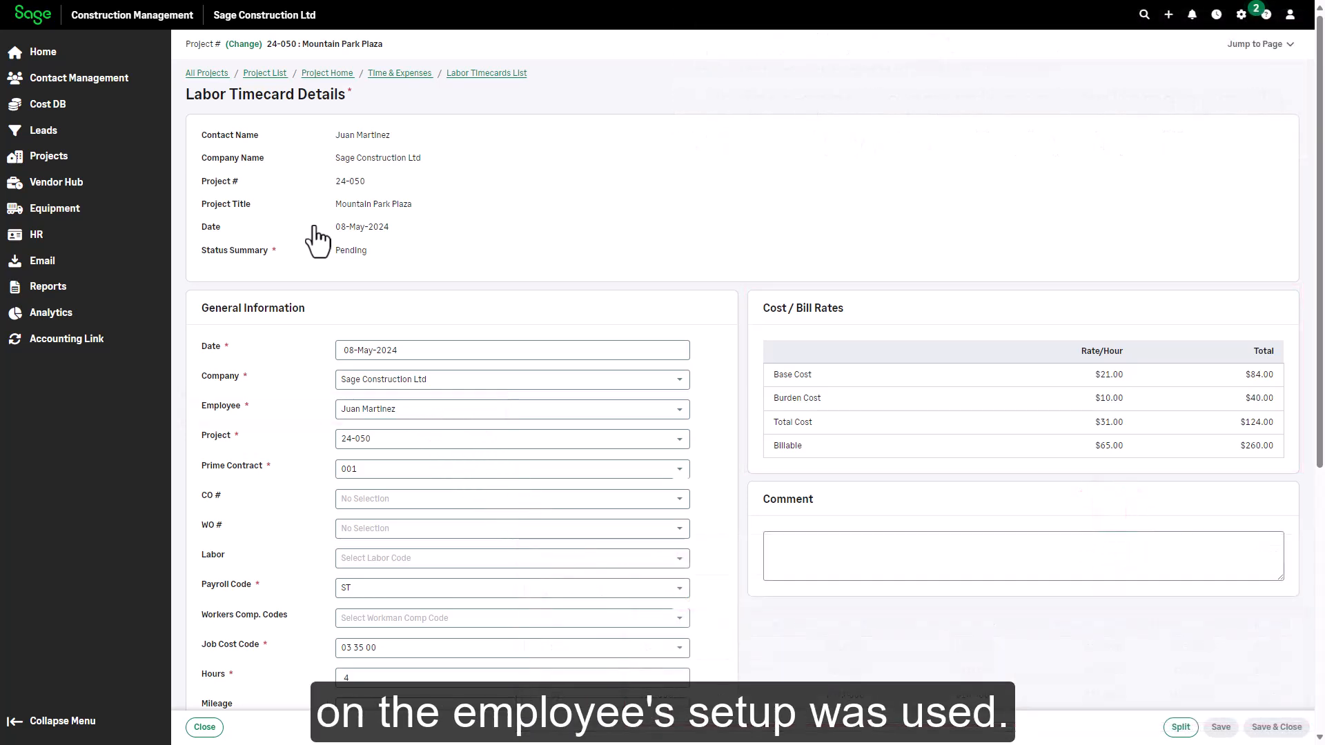
left_click(461, 74)
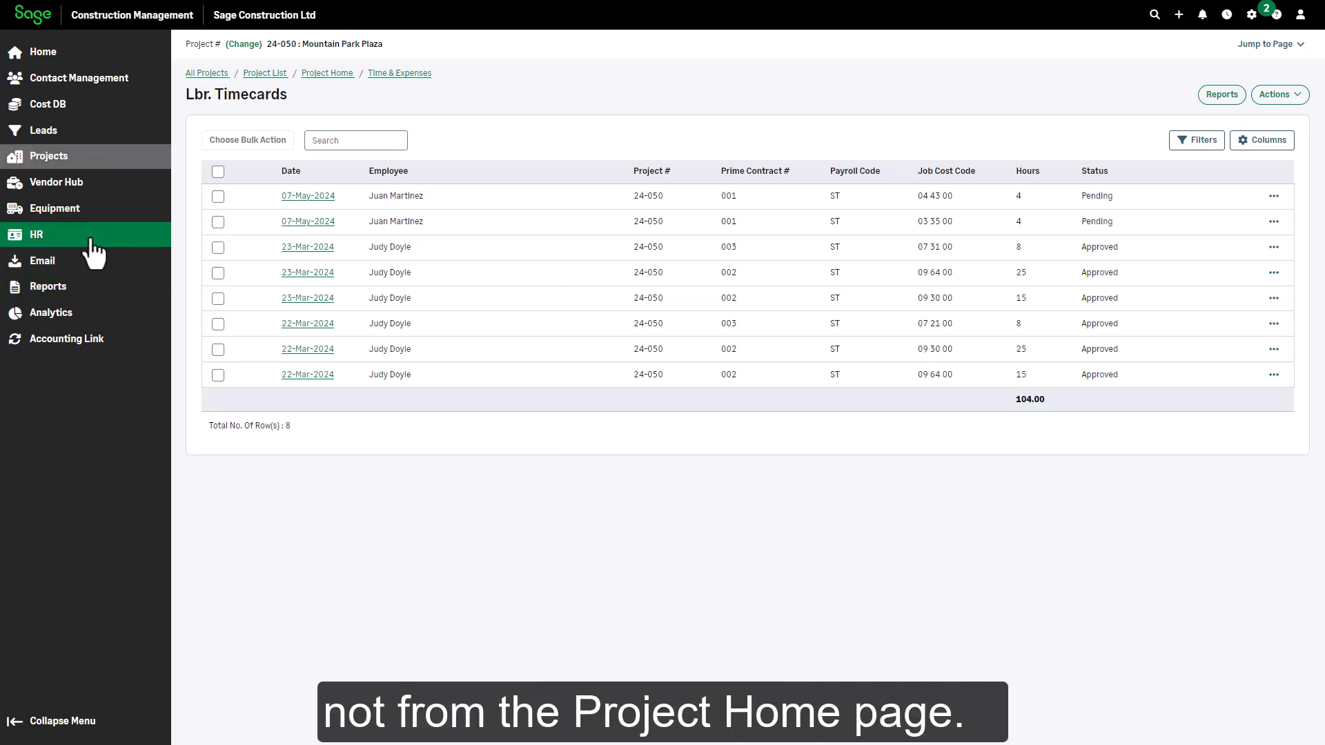
- Go to the HR page and open the Help Center topic "Import options from Microsoft Excel"
left_click(91, 240)
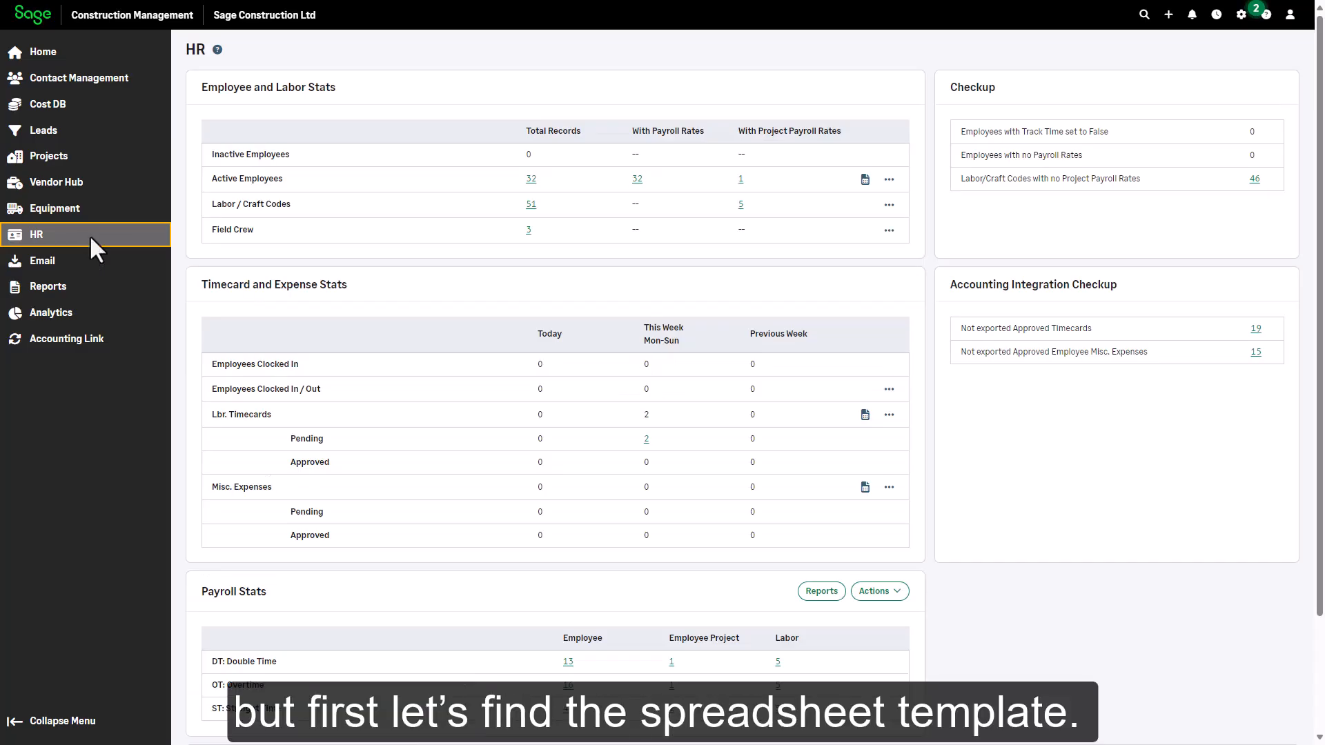
left_click(1266, 15)
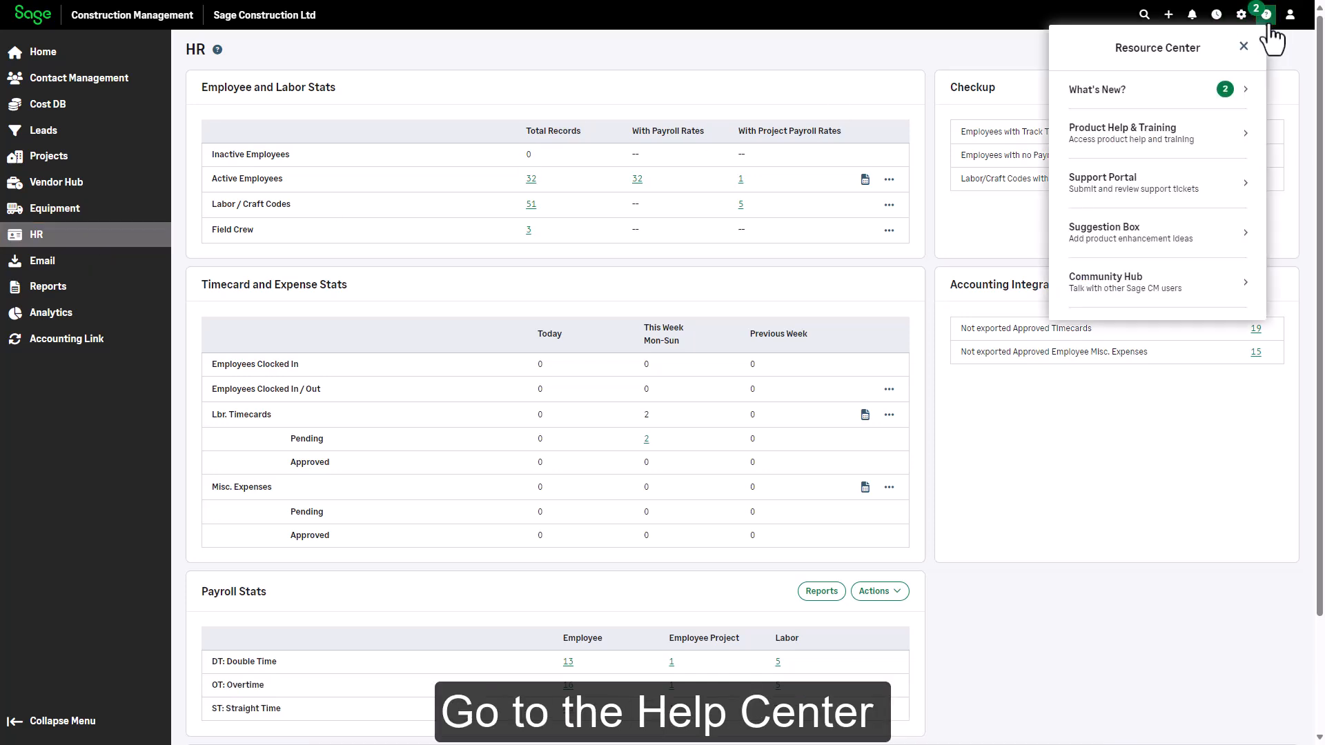
left_click(1114, 142)
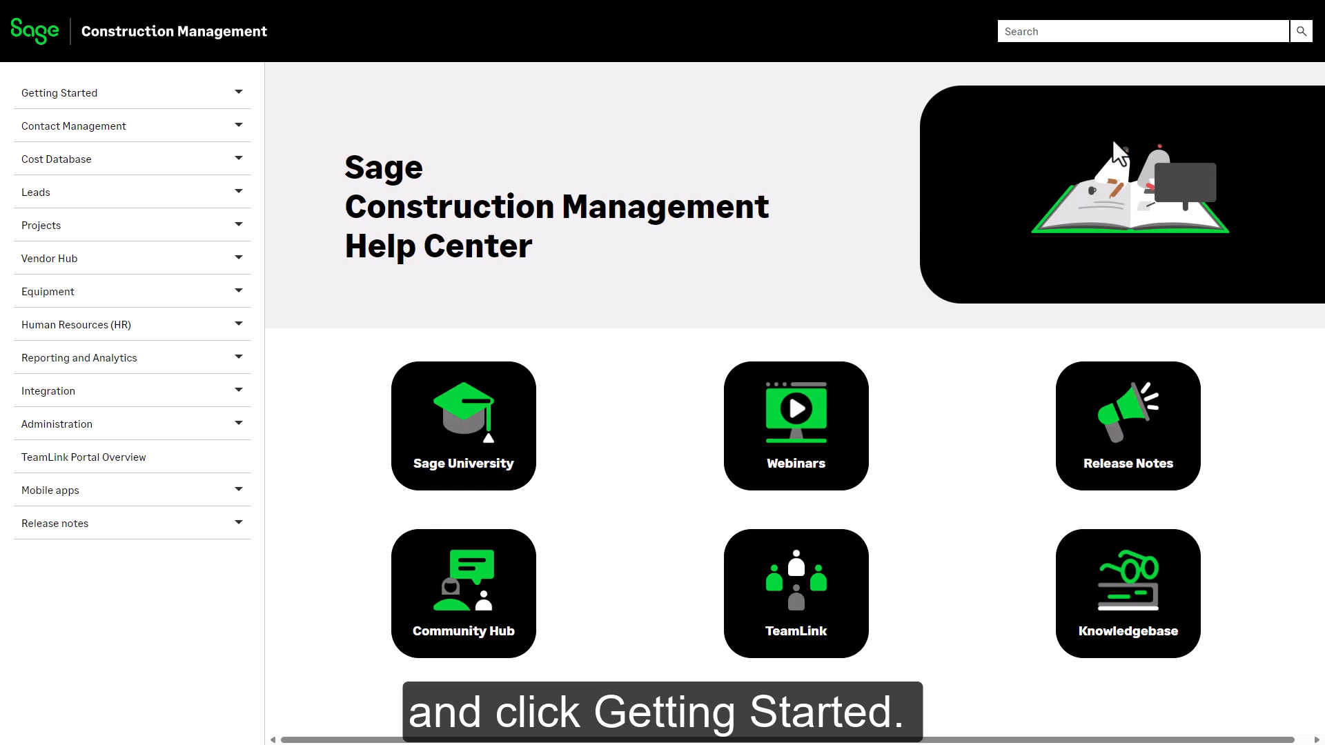
left_click(238, 94)
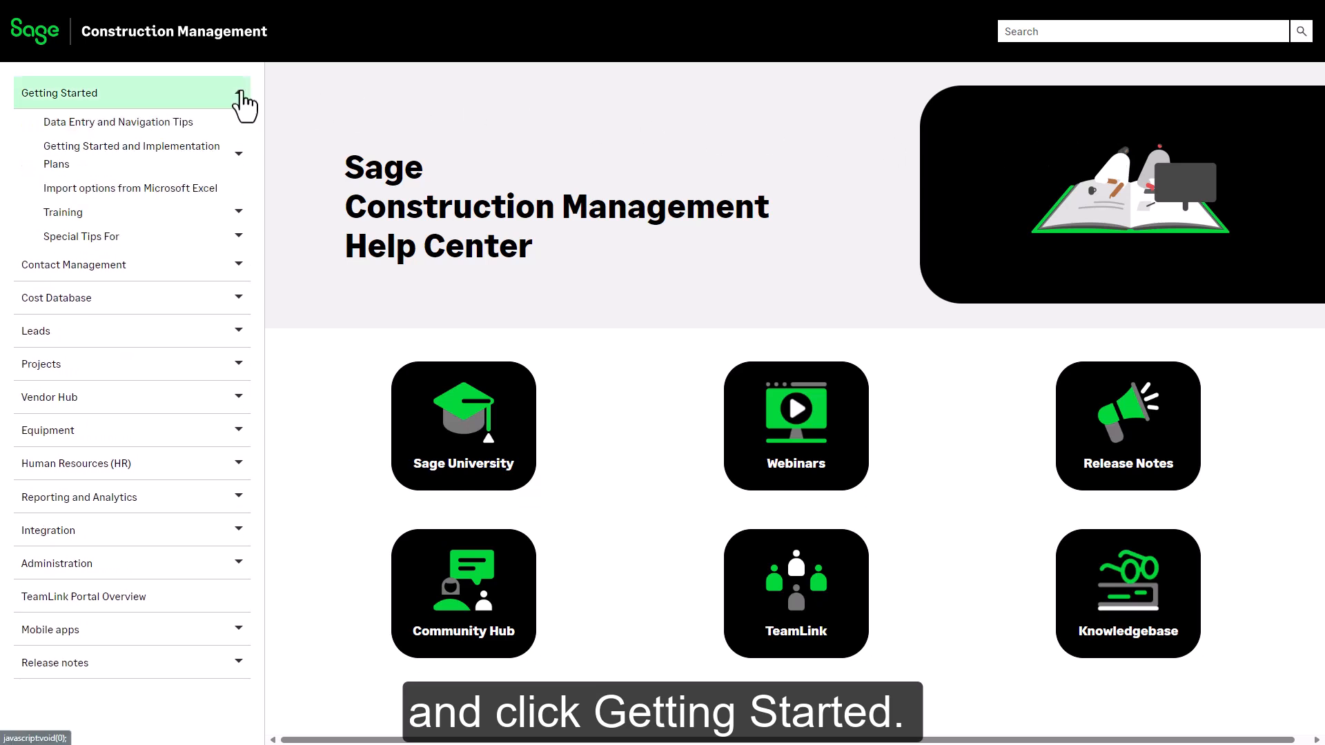
left_click(157, 199)
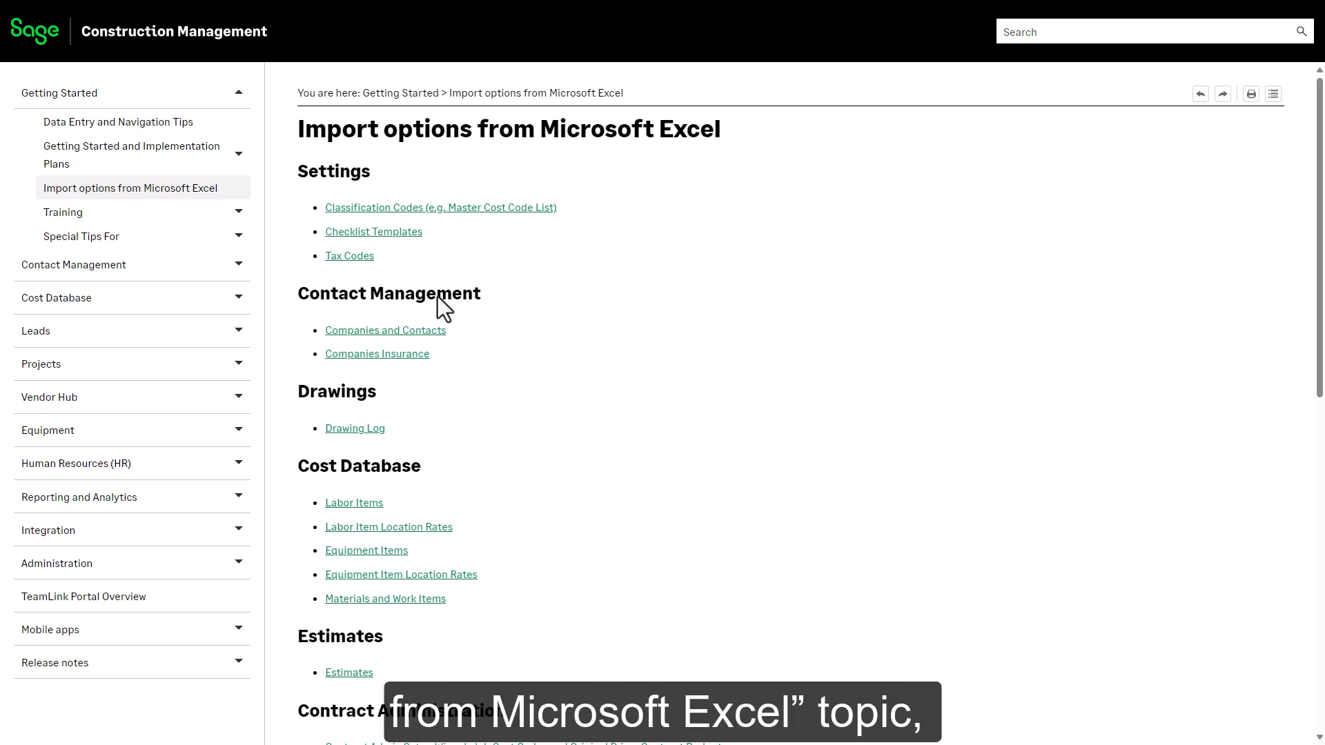
- Open the Labor Timecards import topic and review its file preparation steps, sample file and field table
scroll(1322, 642, "down", 6)
scroll(1323, 642, "down", 3)
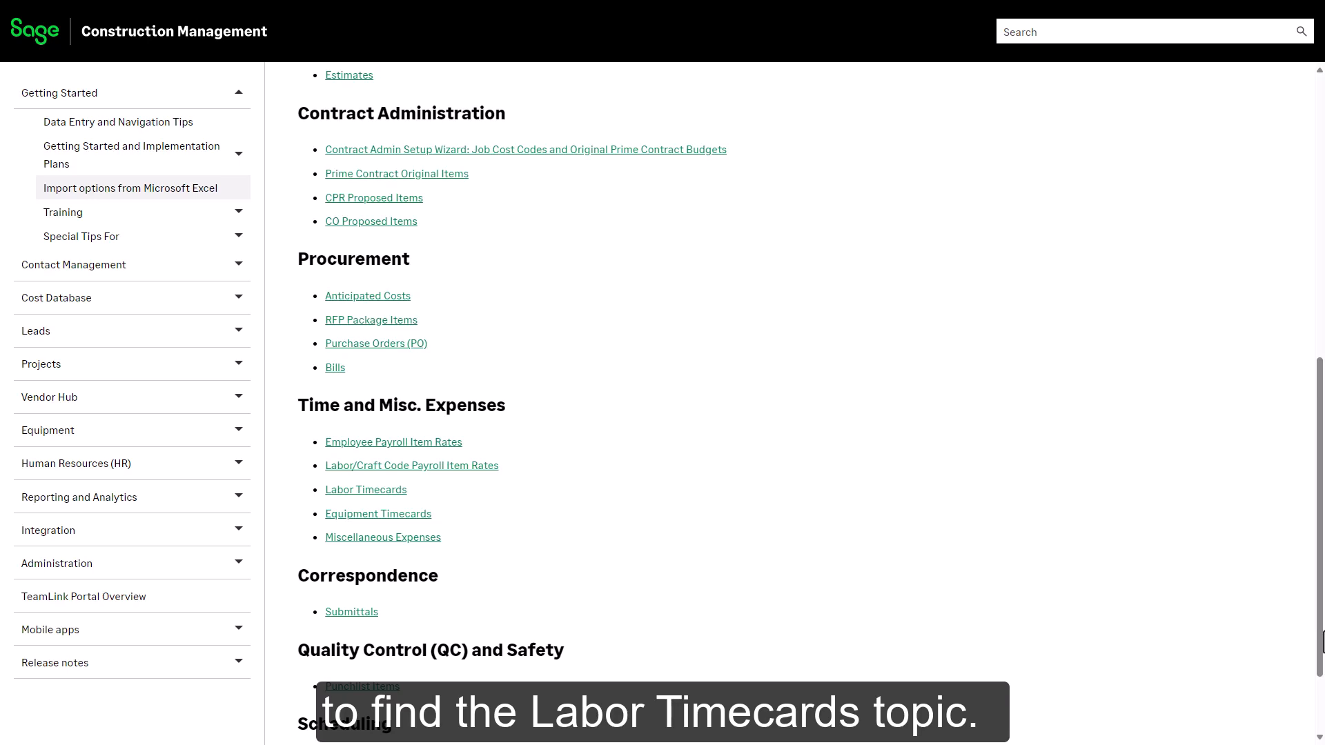
left_click(380, 492)
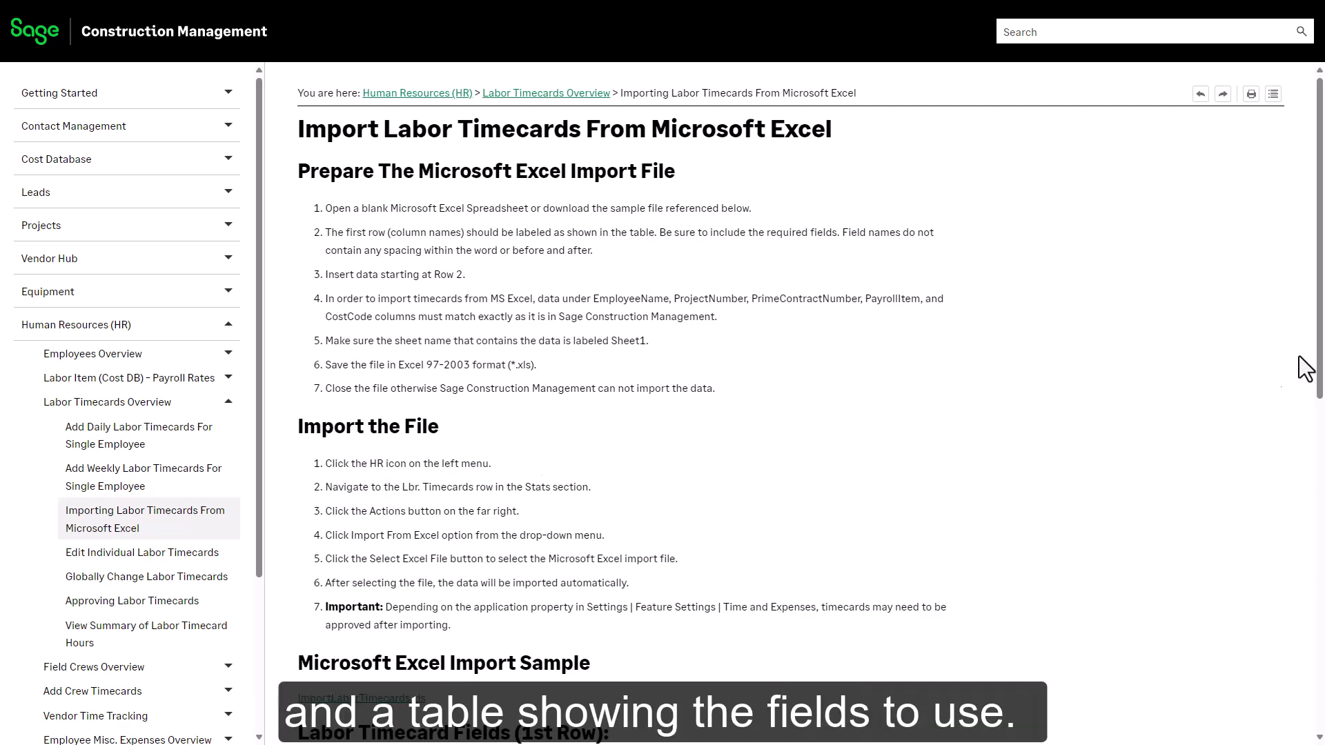
left_click_drag(1319, 360, 1321, 543)
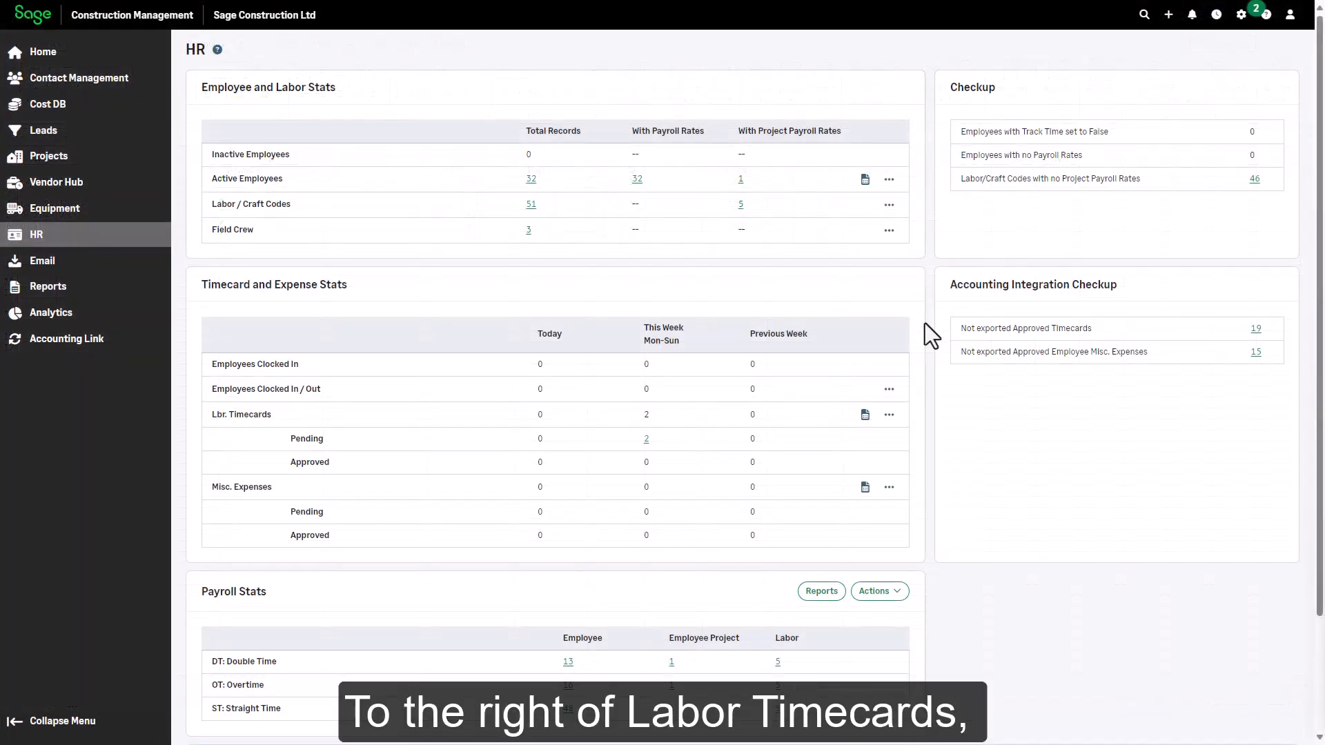
- Import labor timecards from the Excel file 08-03_ImportLaborTimecards.xls through the HR page's labor timecard options
left_click(889, 415)
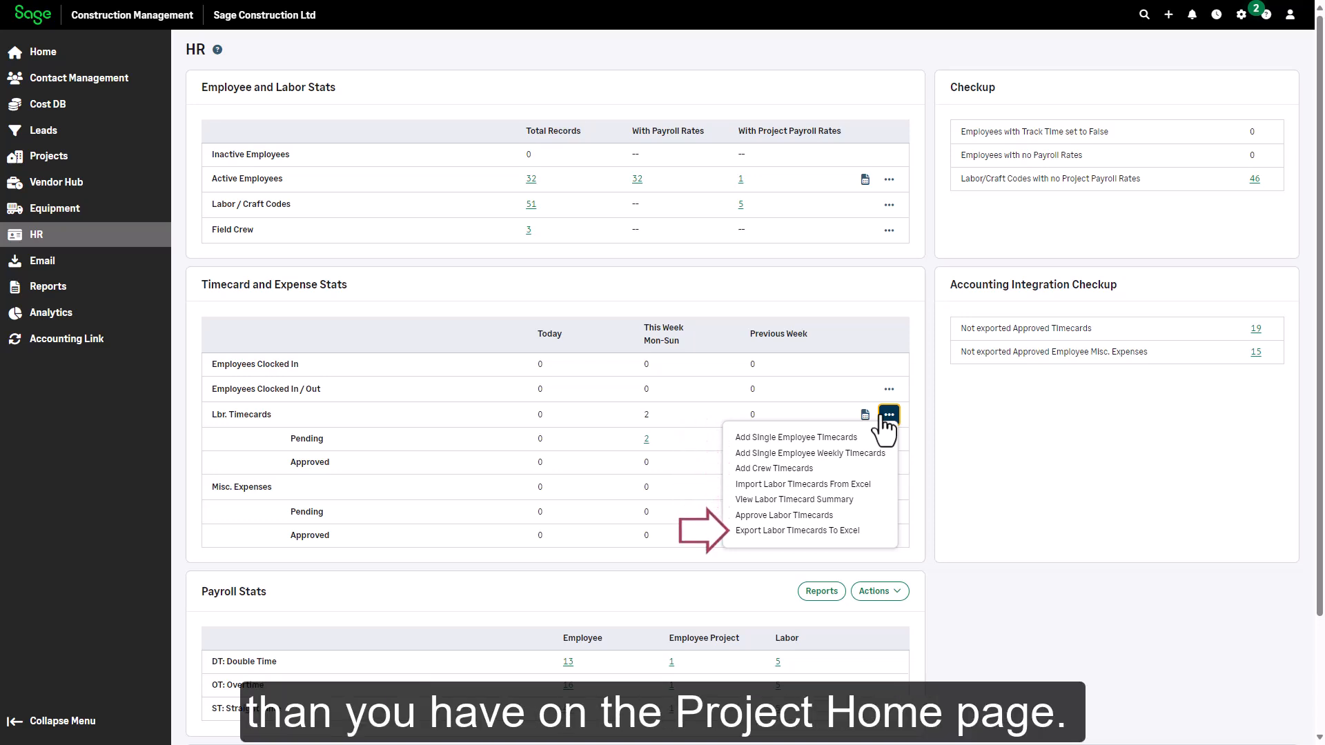
left_click(831, 485)
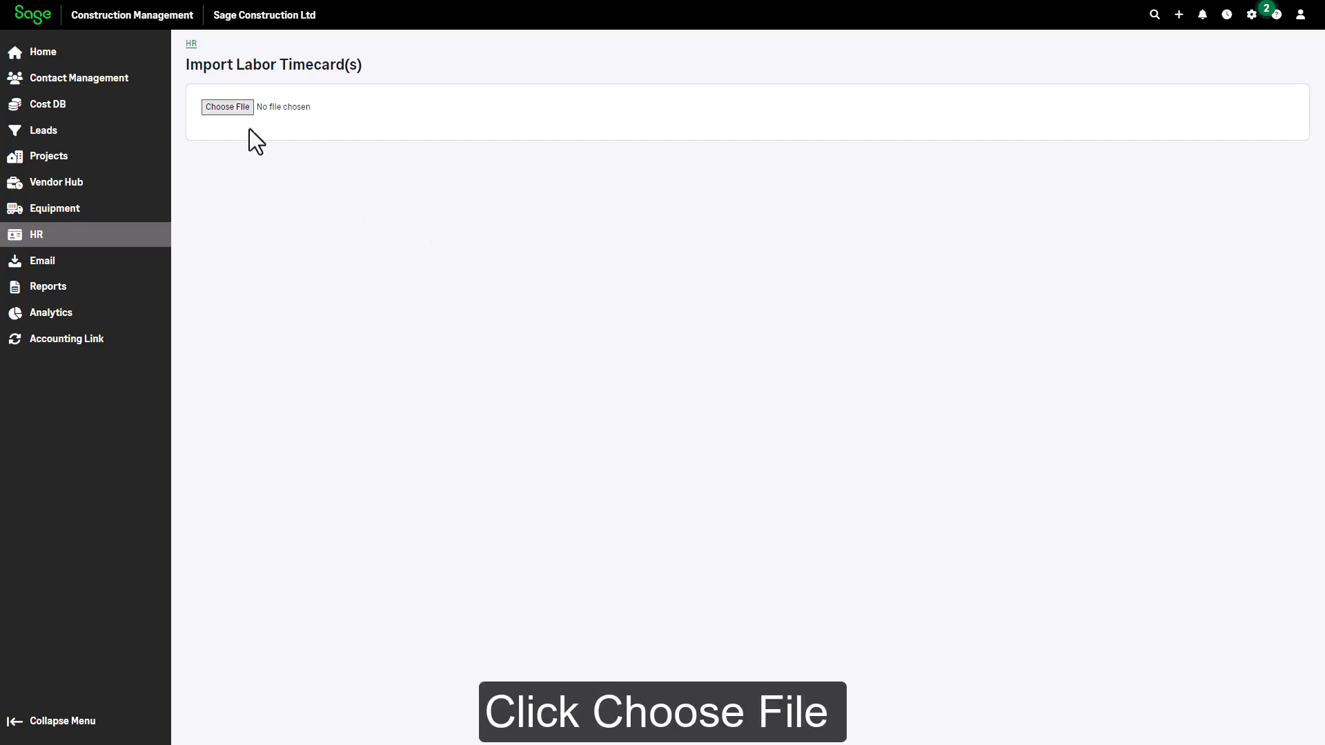
left_click(215, 108)
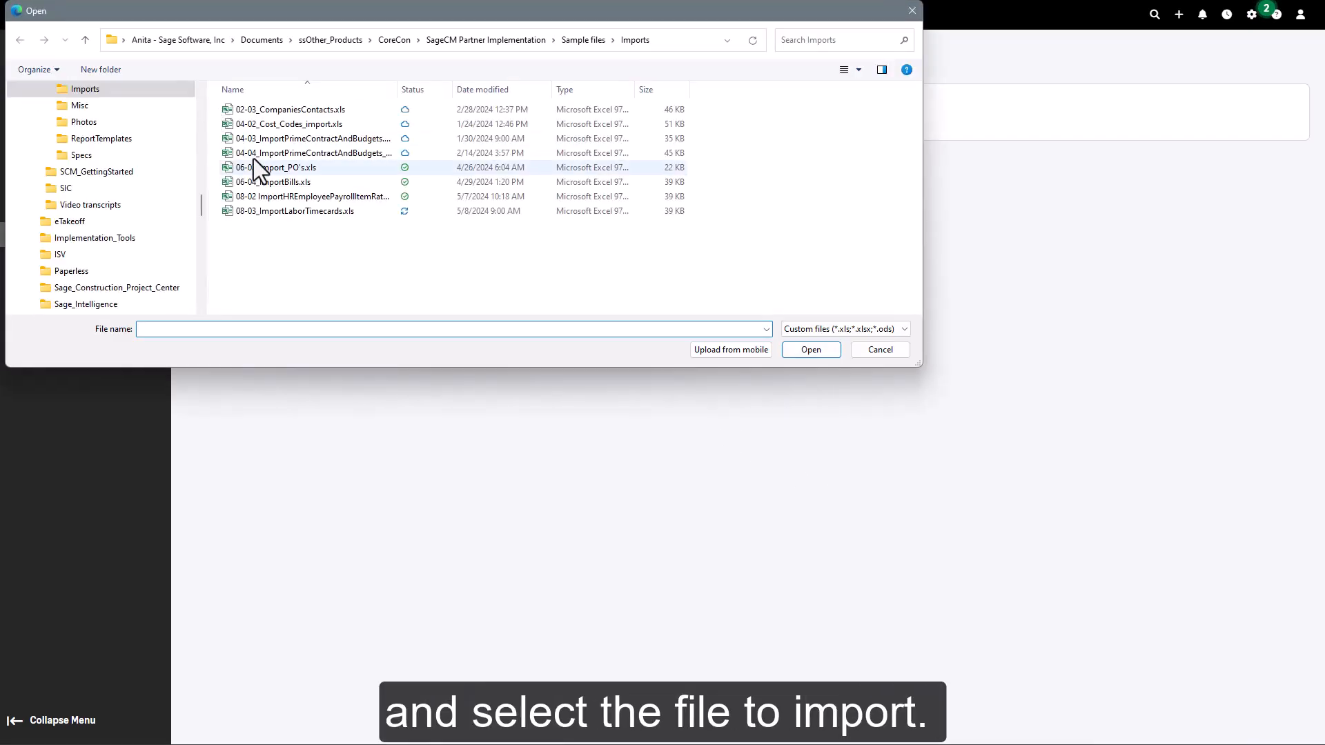
left_click(316, 215)
left_click(810, 350)
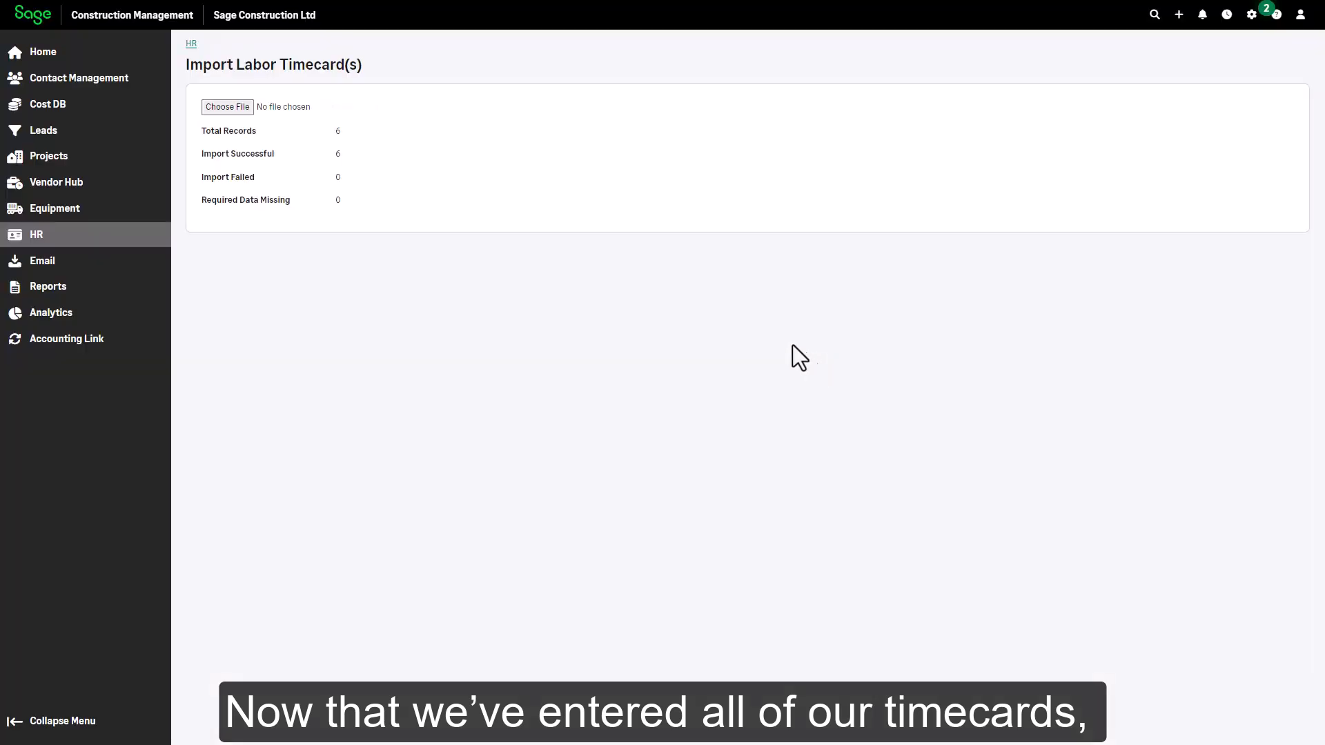
- Return to the HR page and open the list of labor timecards awaiting approval
left_click(194, 44)
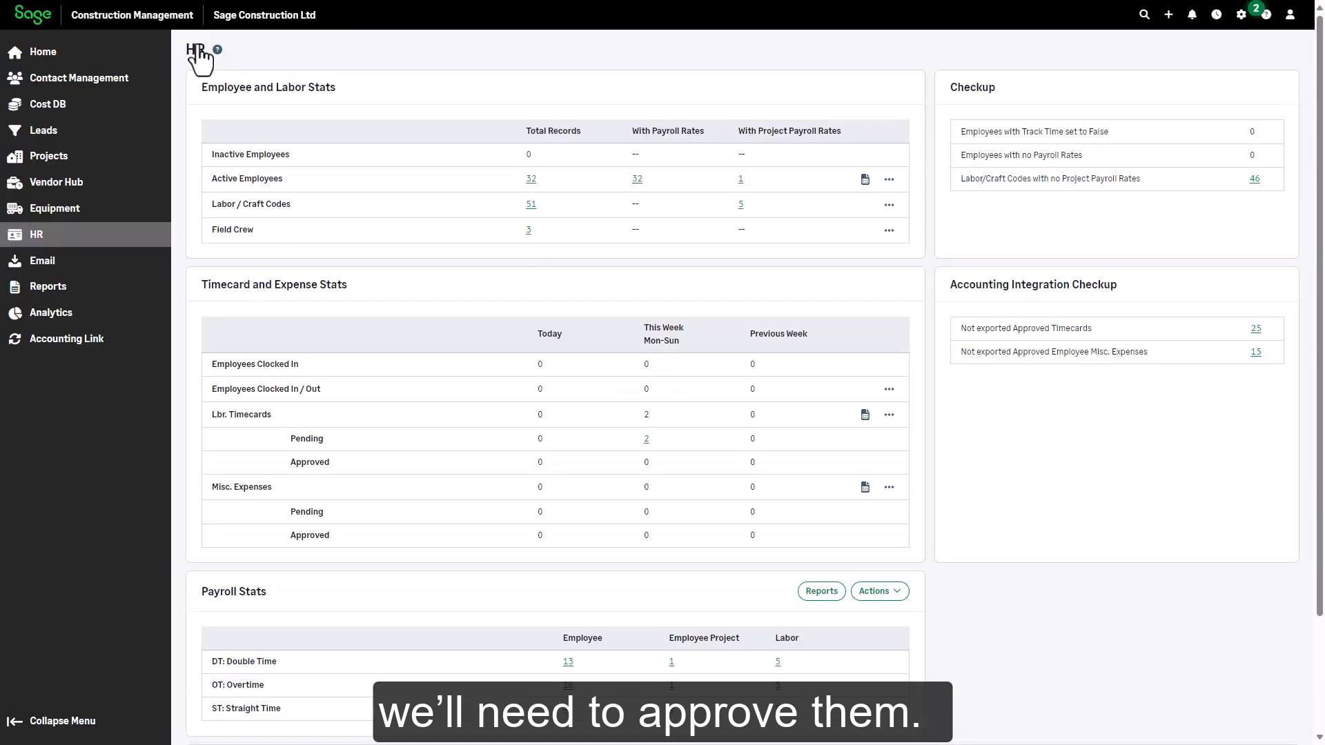
left_click(889, 415)
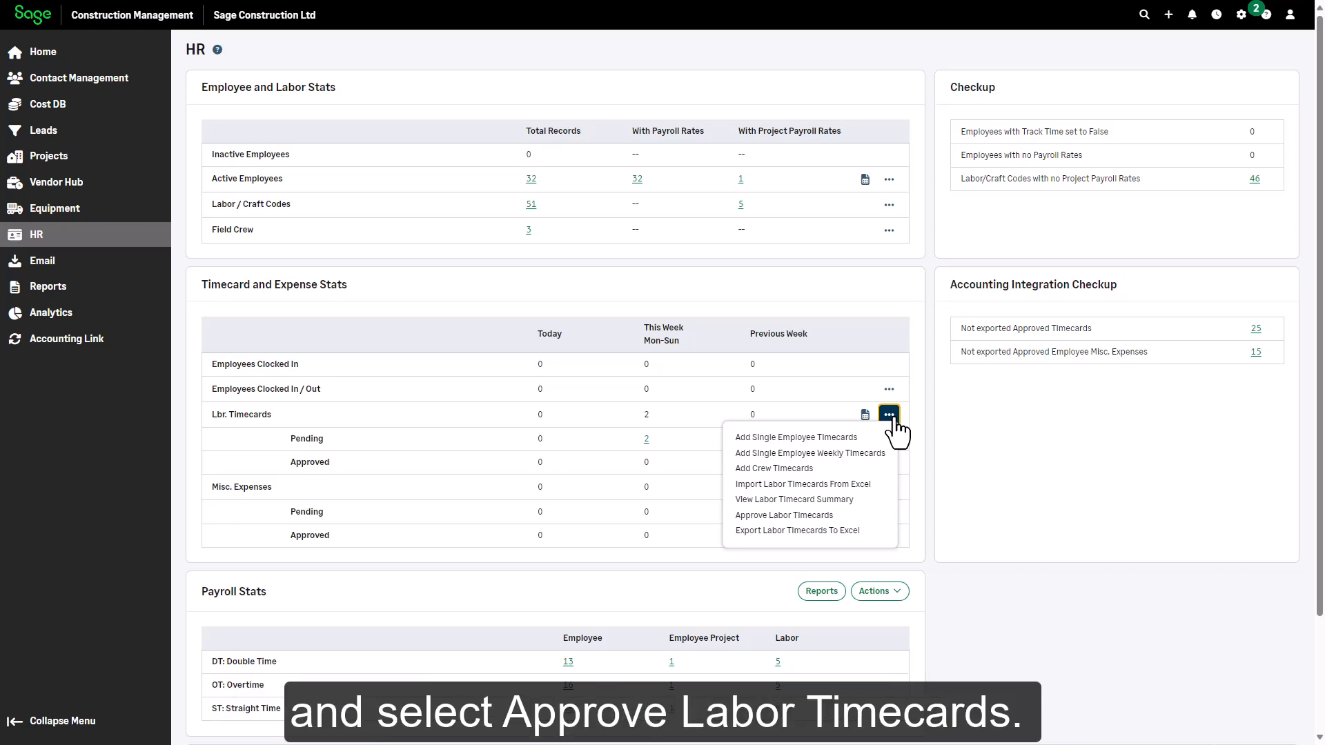
left_click(828, 516)
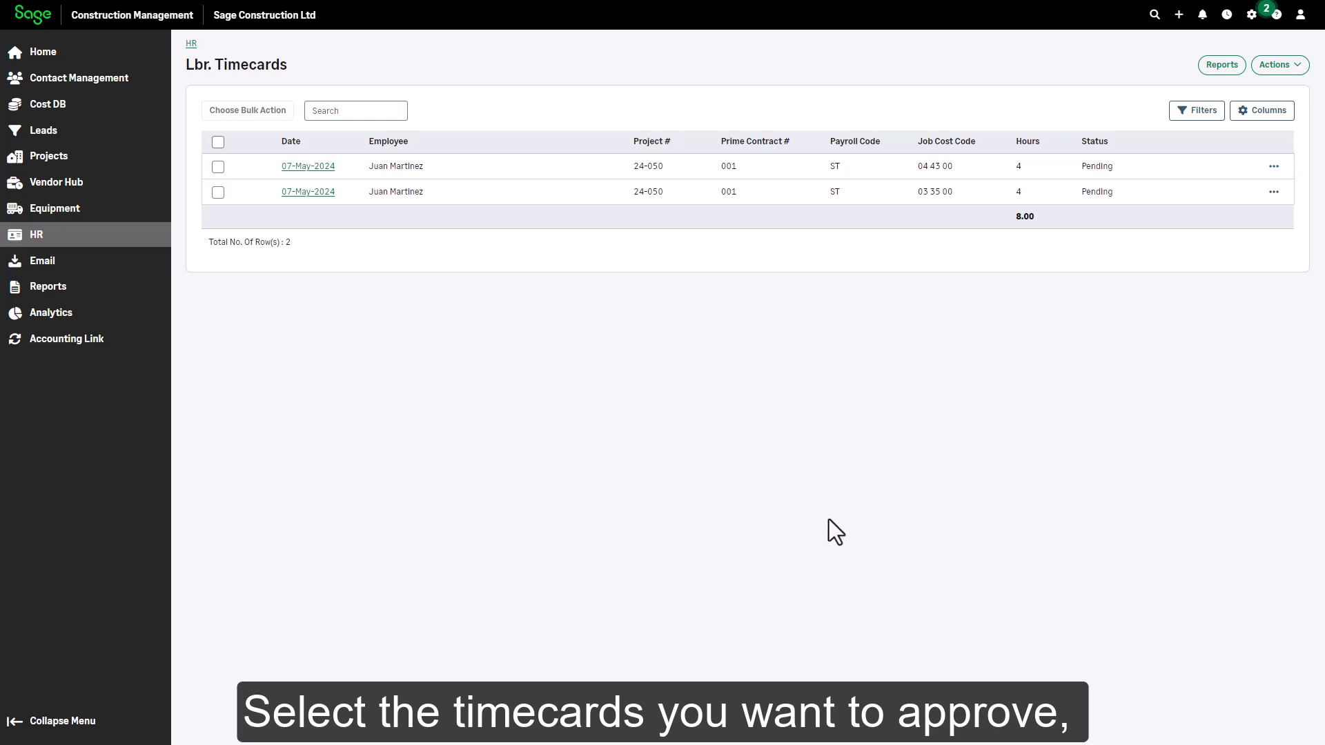
- Approve all pending labor timecards in one bulk action with Approve Timecards, and go back to the HR page
left_click(220, 144)
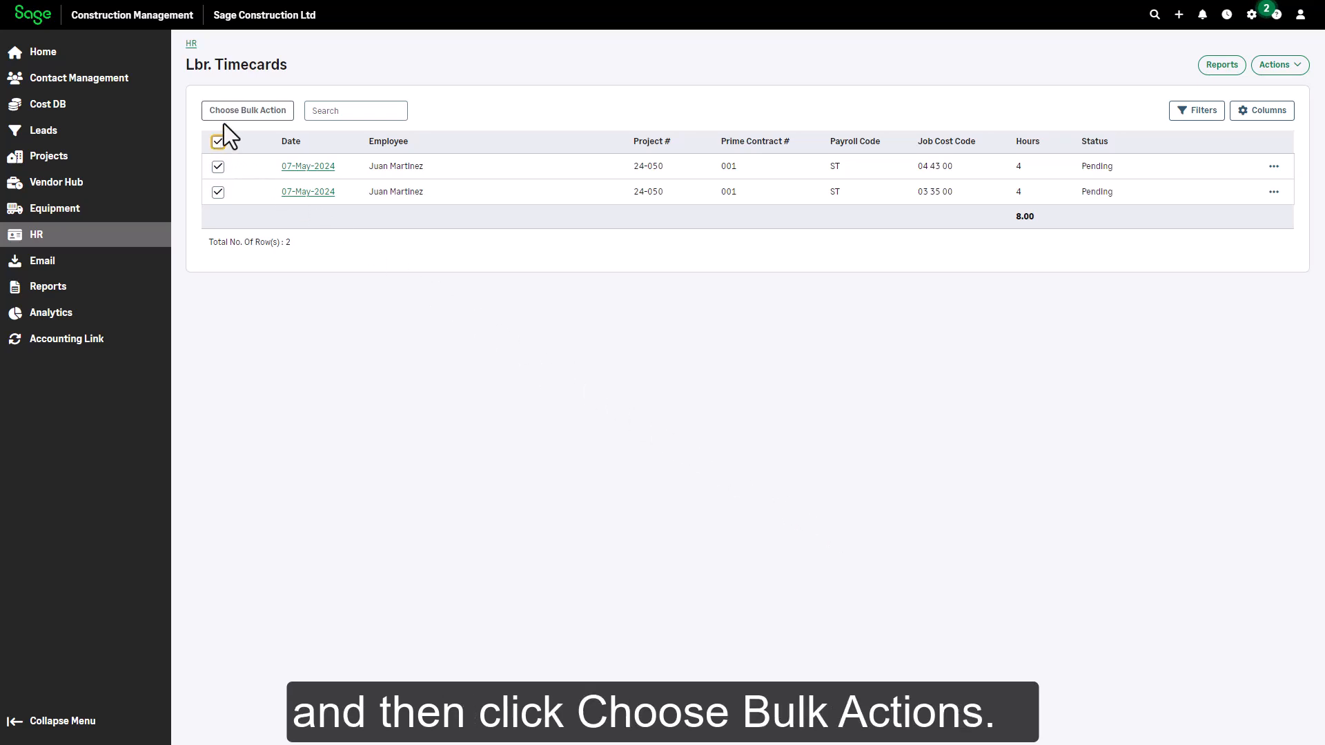
left_click(227, 116)
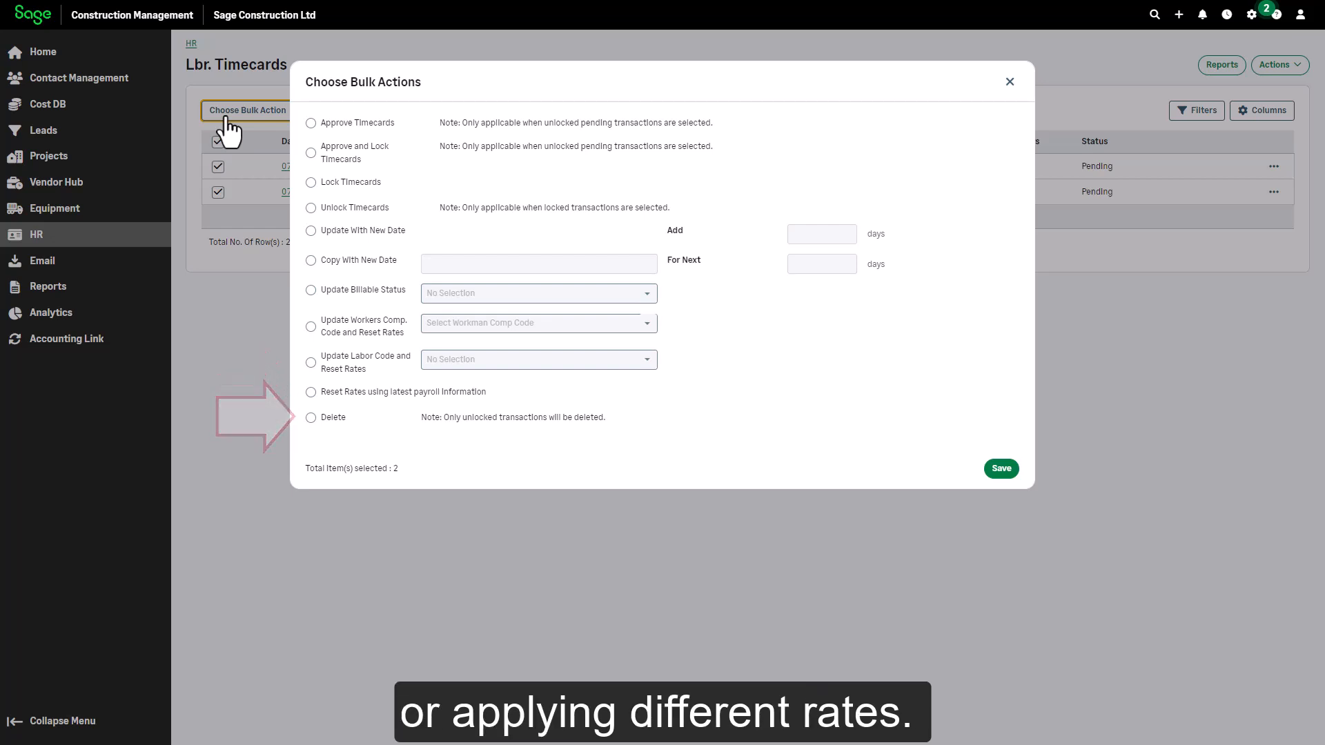
left_click(310, 123)
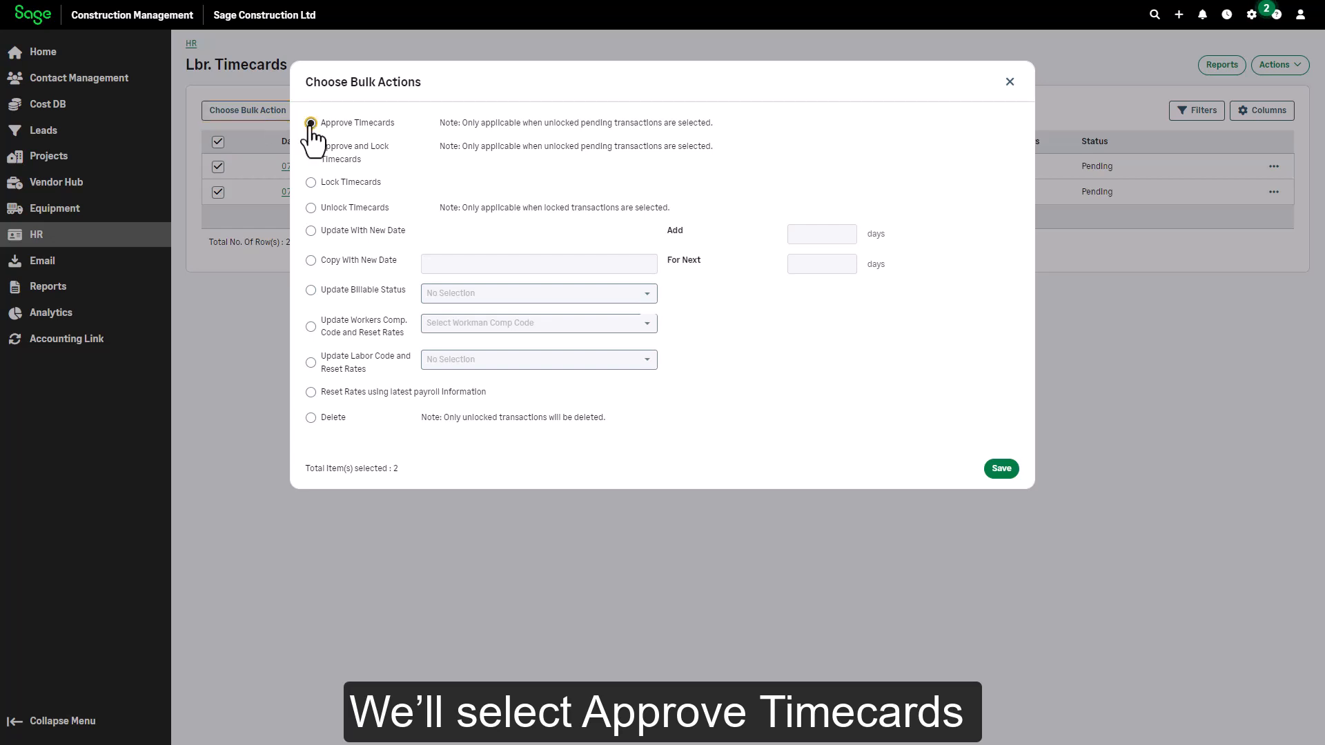
left_click(999, 471)
left_click(727, 98)
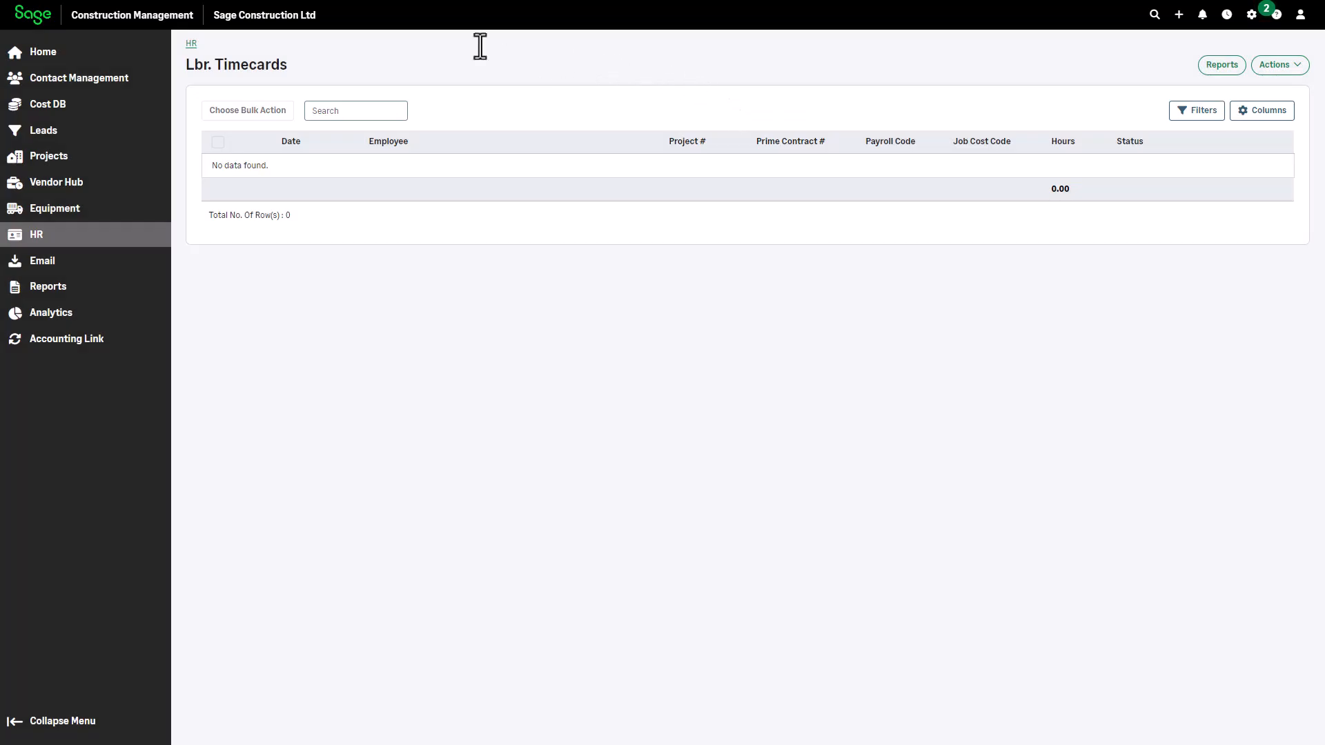
left_click(191, 44)
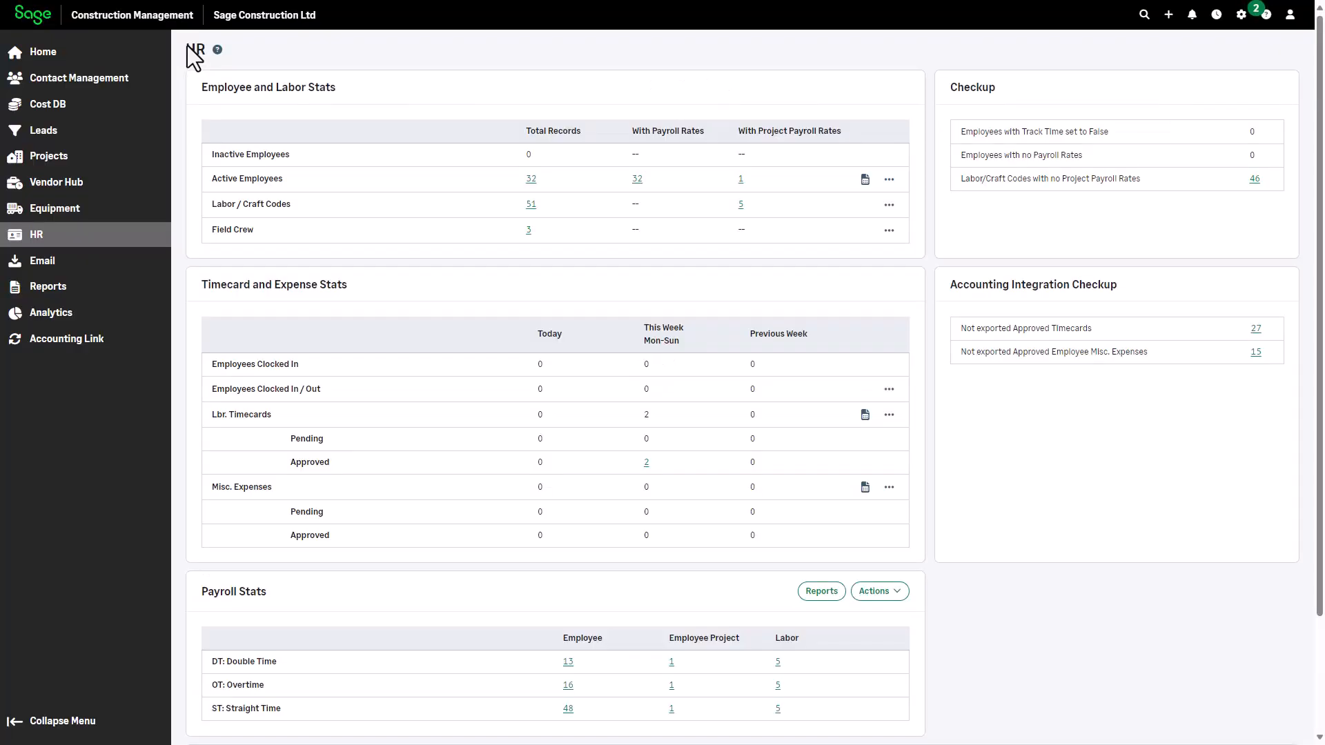